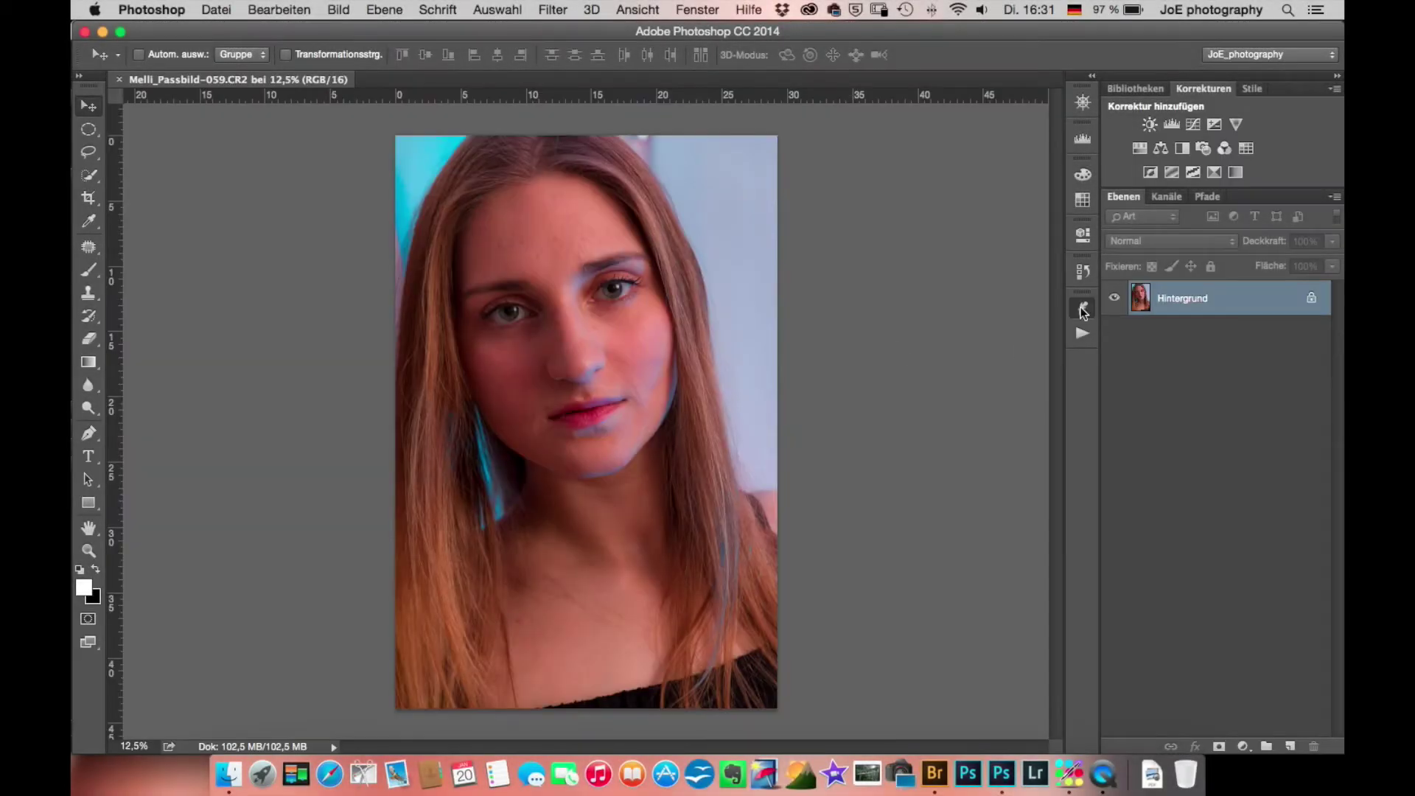
- Use Beauty Retouch to create a raw Original copy and the Grobretusche group (Gesicht, Koerper, Hintergrund)
left_click(1082, 308)
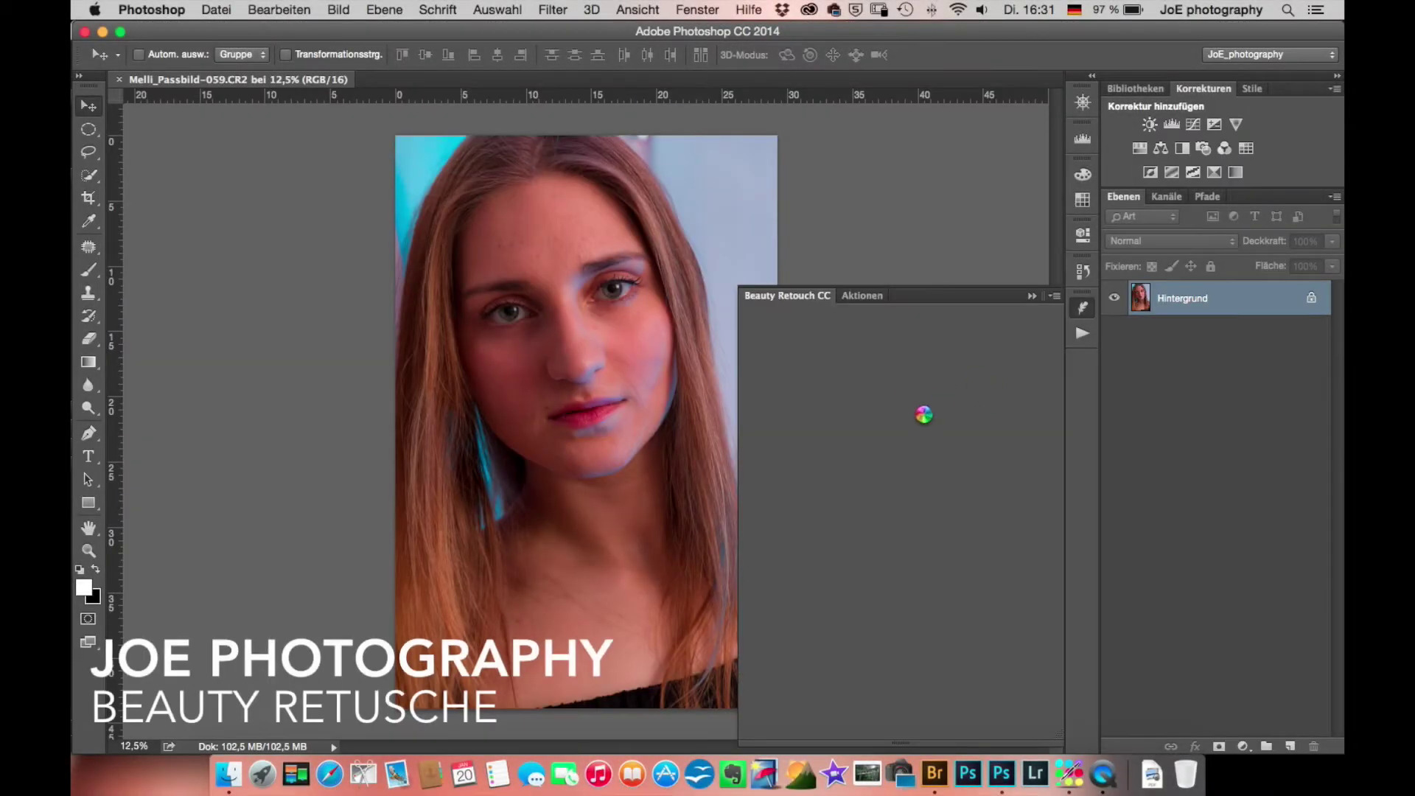
left_click(763, 411)
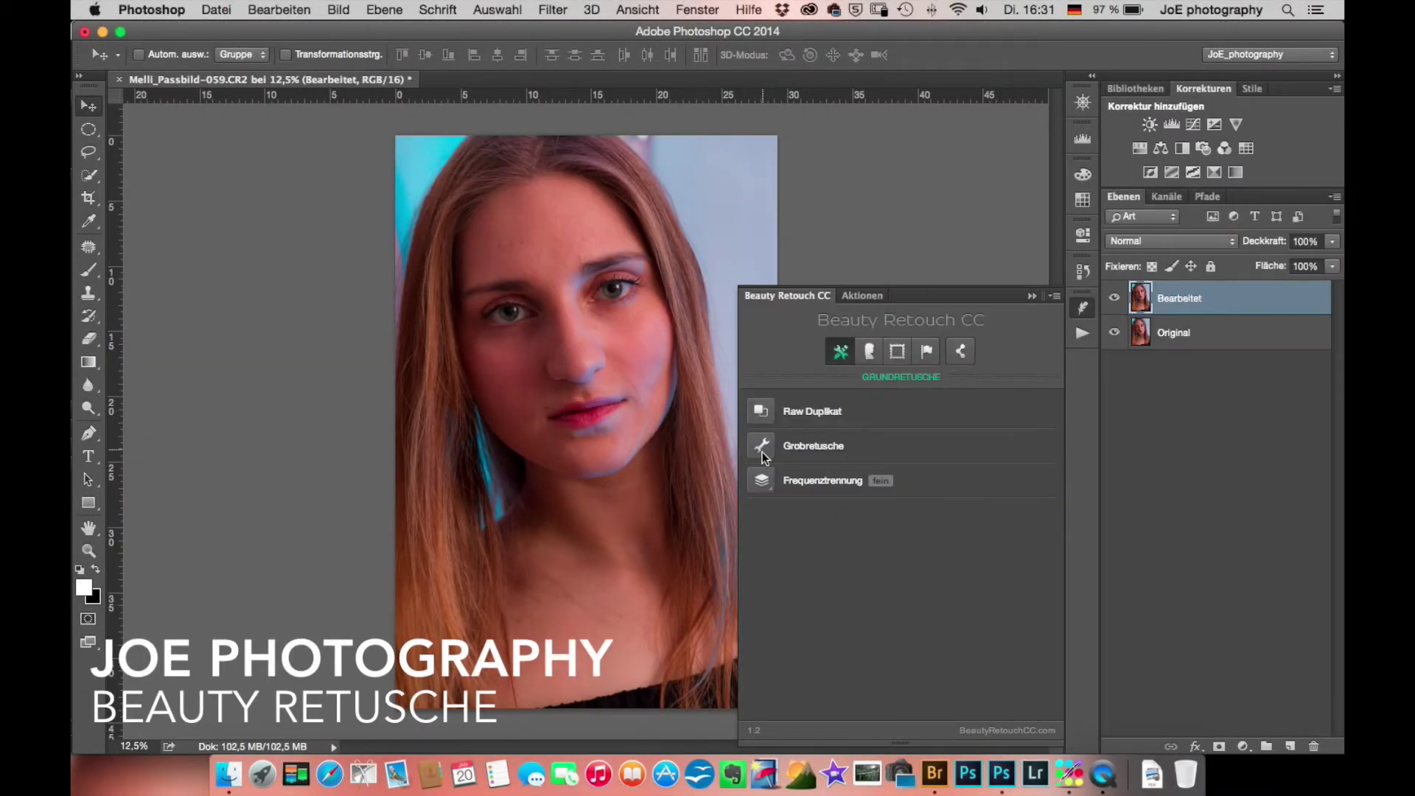
left_click(763, 446)
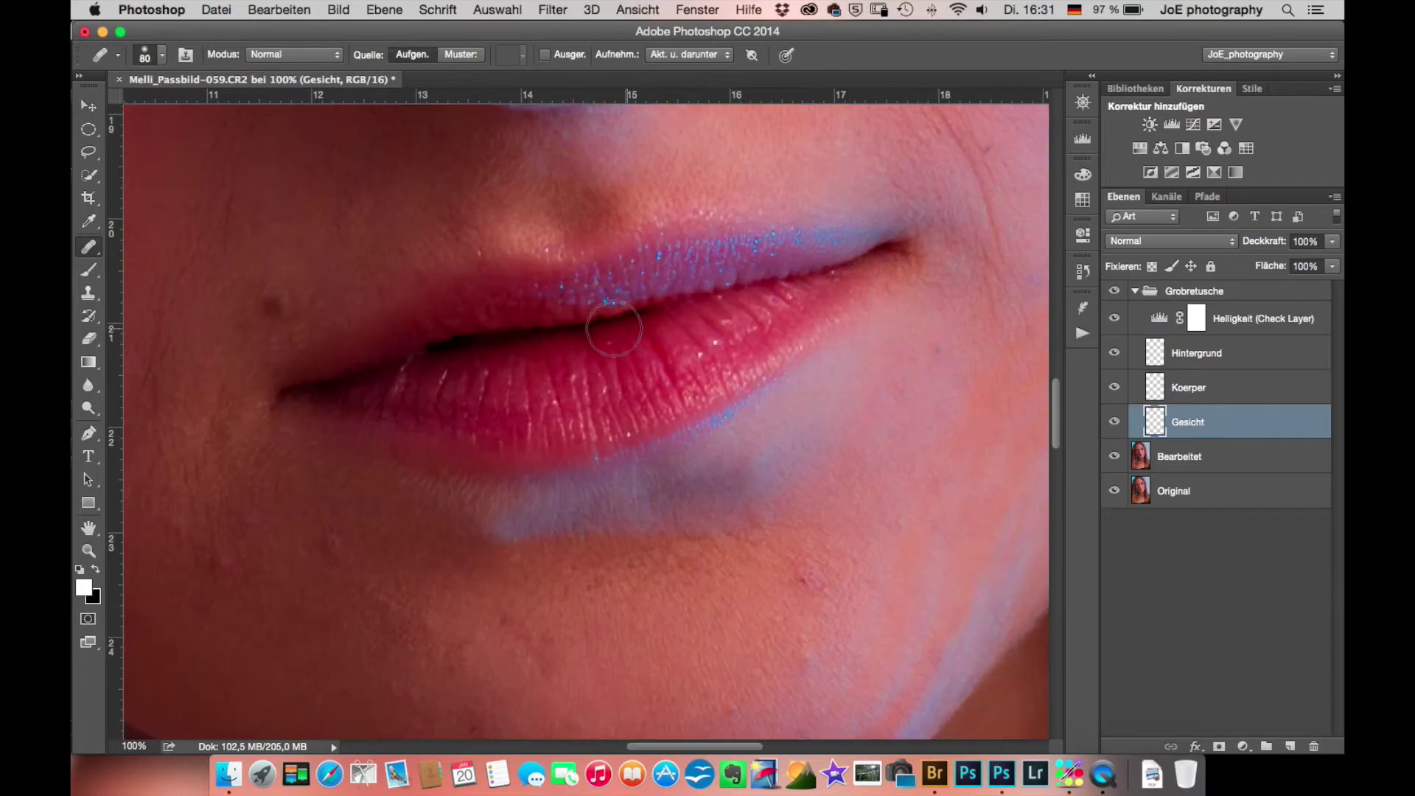
right_click(89, 247)
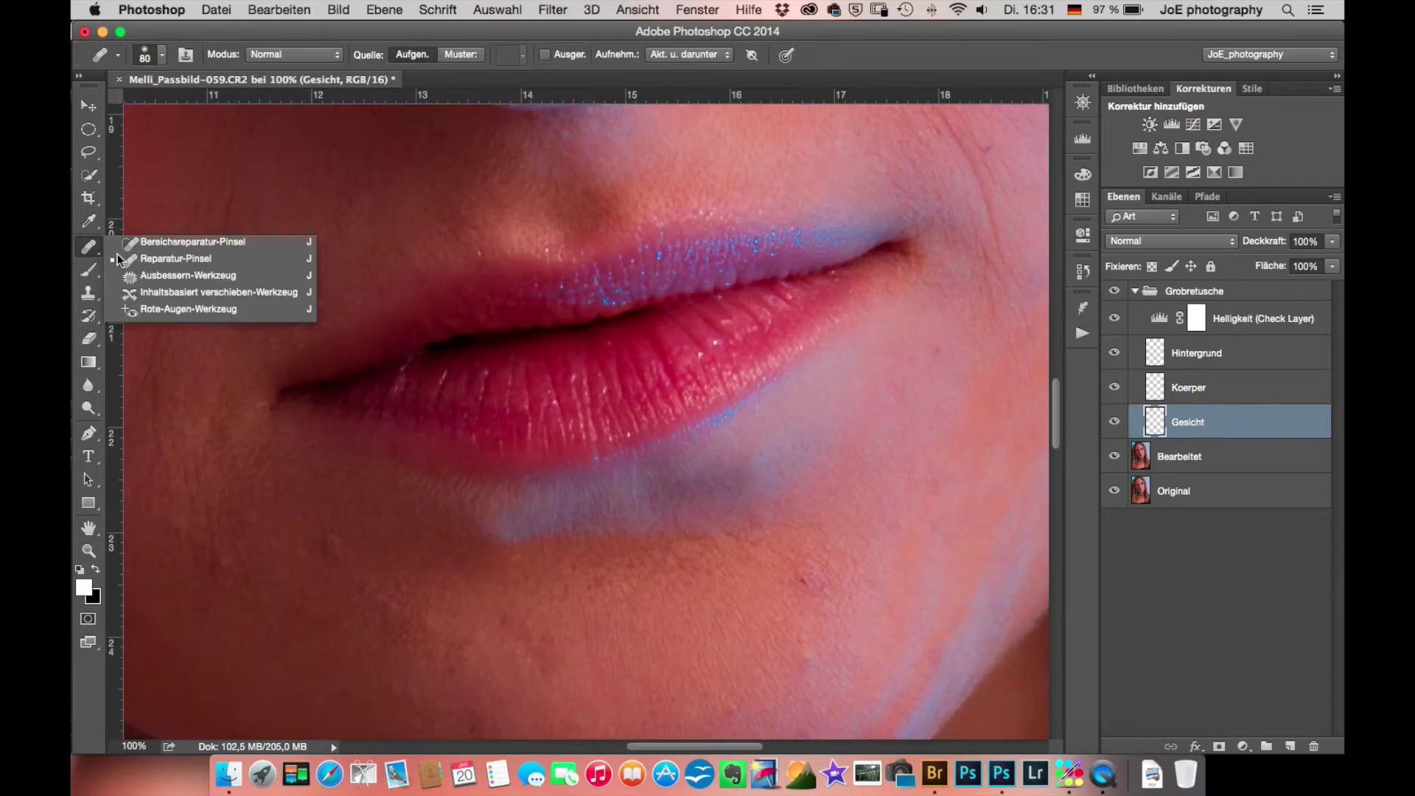
- Patch out small blemishes near the lip corner on the Gesicht layer with the Patch tool
left_click(170, 278)
left_click_drag(336, 522, 497, 485)
left_click(336, 538)
left_click(829, 291)
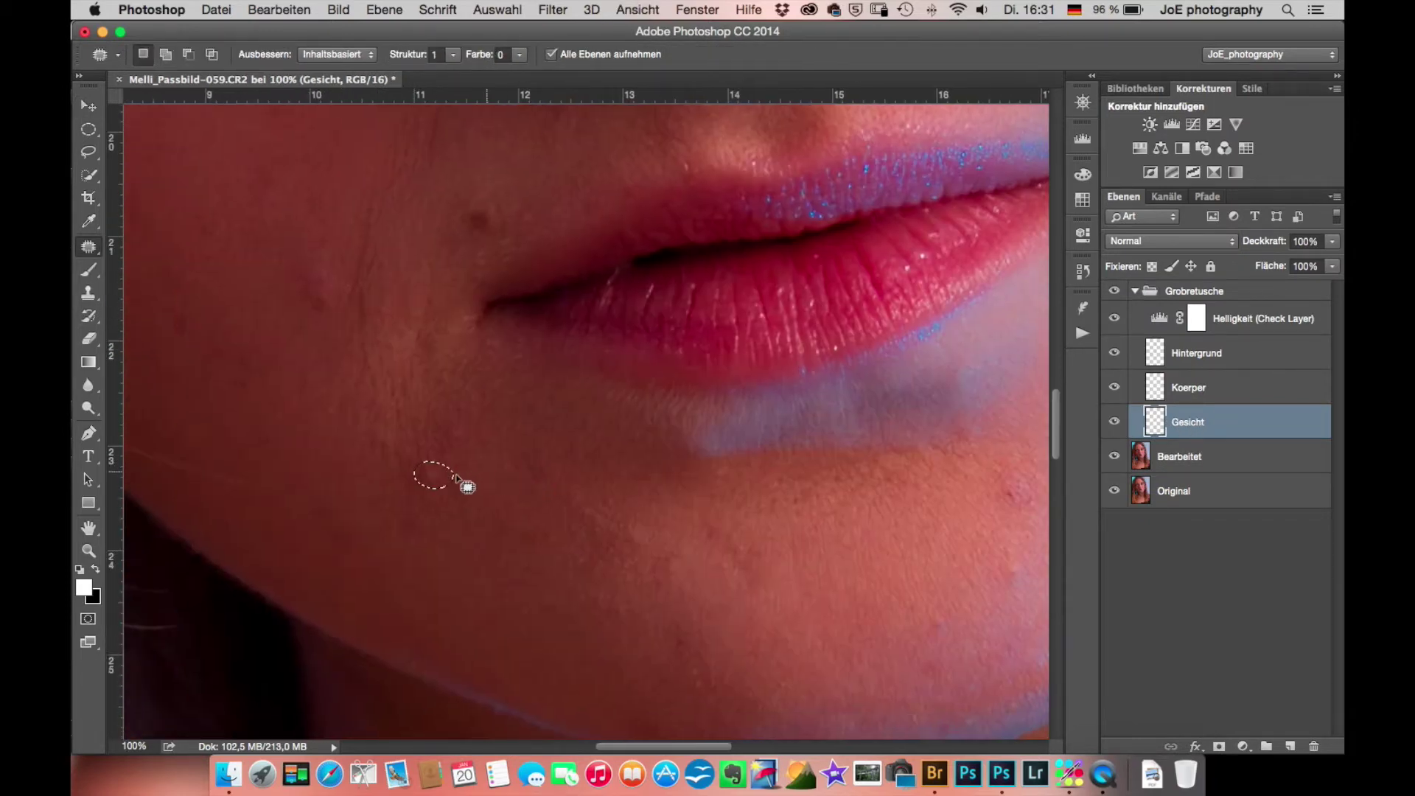
left_click_drag(511, 450, 650, 549)
left_click_drag(627, 299, 661, 281)
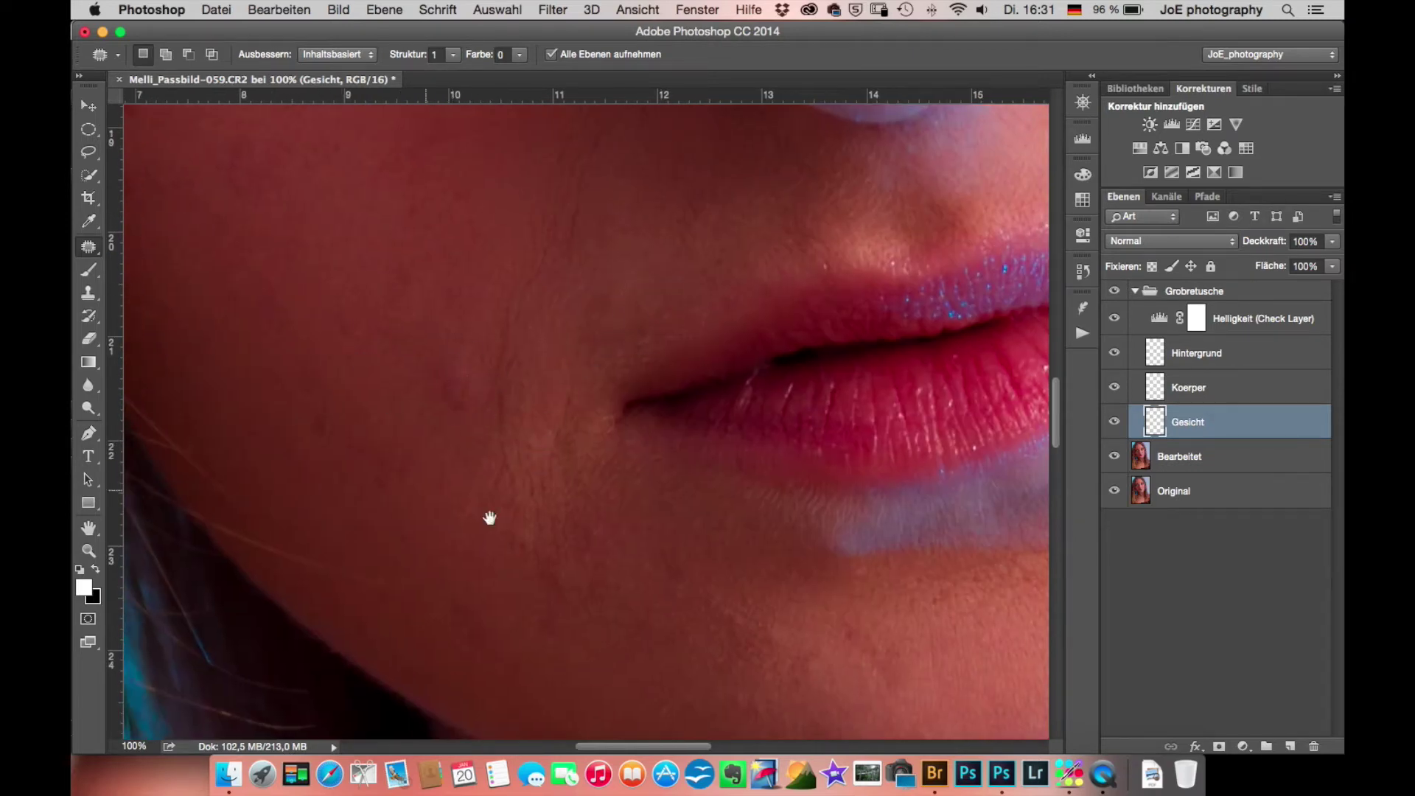
- Check the cheeks and forehead, fit the portrait to the window, and collapse Grobretusche
scroll(390, 406, "right", 8)
scroll(476, 558, "down", 3)
scroll(589, 412, "up", 5)
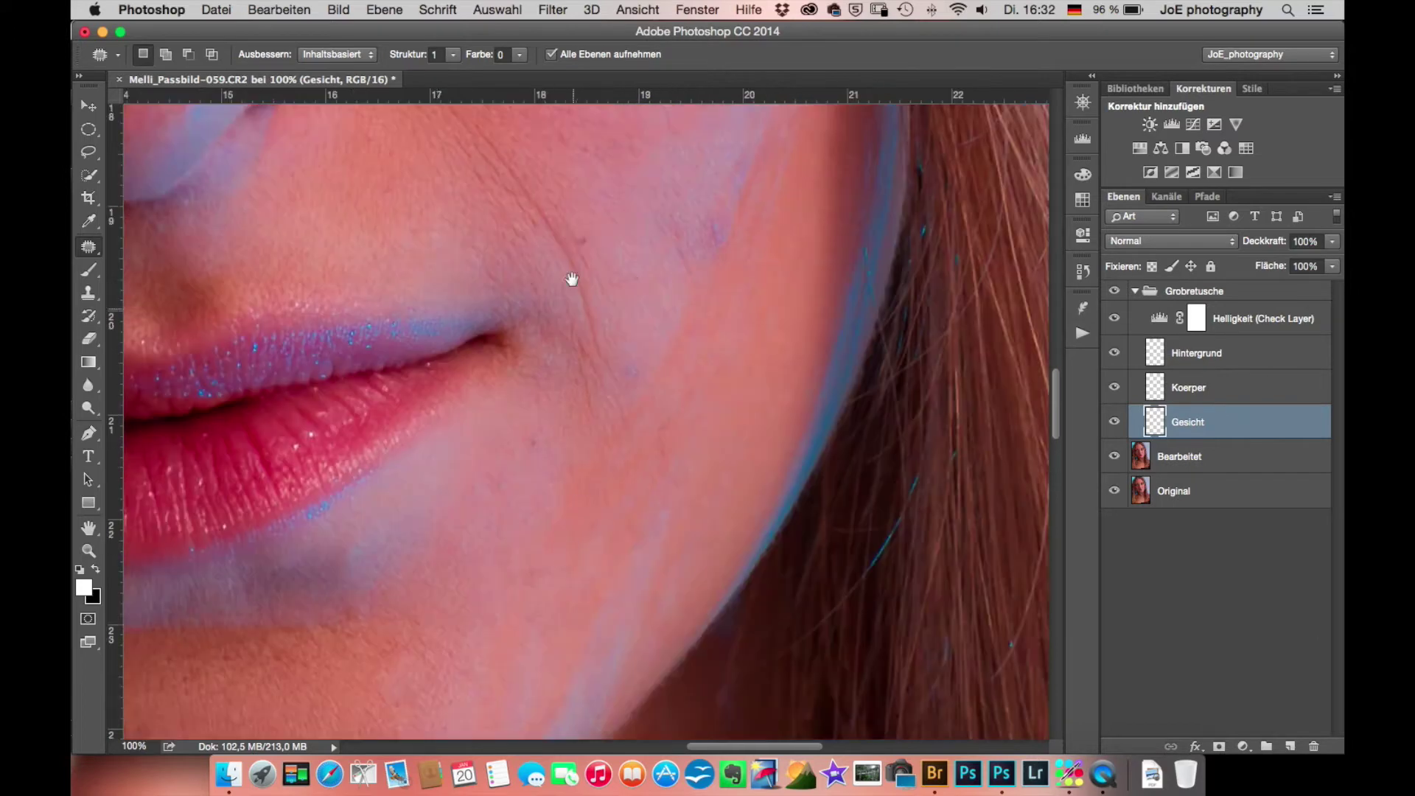
scroll(612, 435, "up", 6)
scroll(687, 315, "up", 5)
scroll(741, 469, "left", 3)
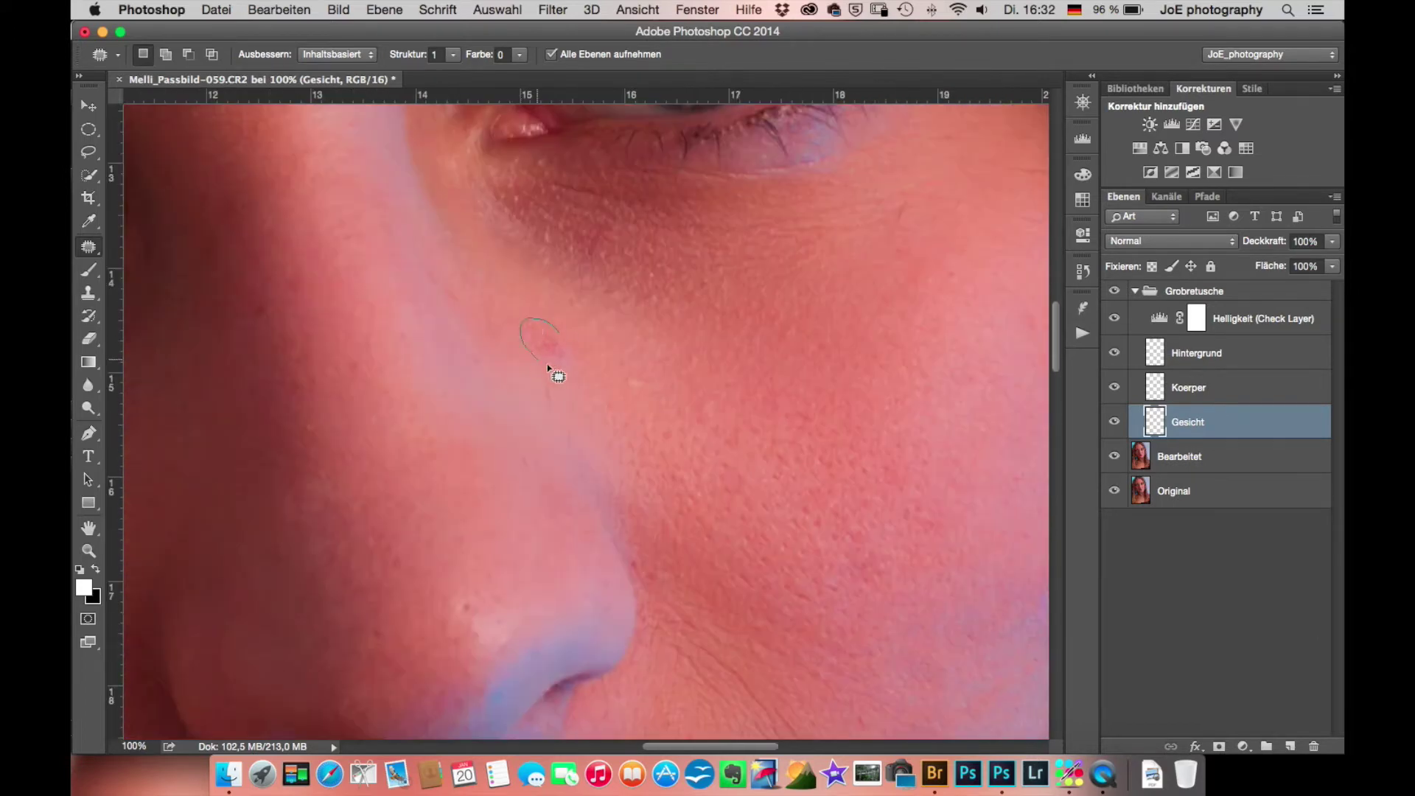
scroll(626, 378, "up", 5)
scroll(616, 373, "up", 5)
scroll(655, 329, "up", 3)
scroll(654, 328, "left", 3)
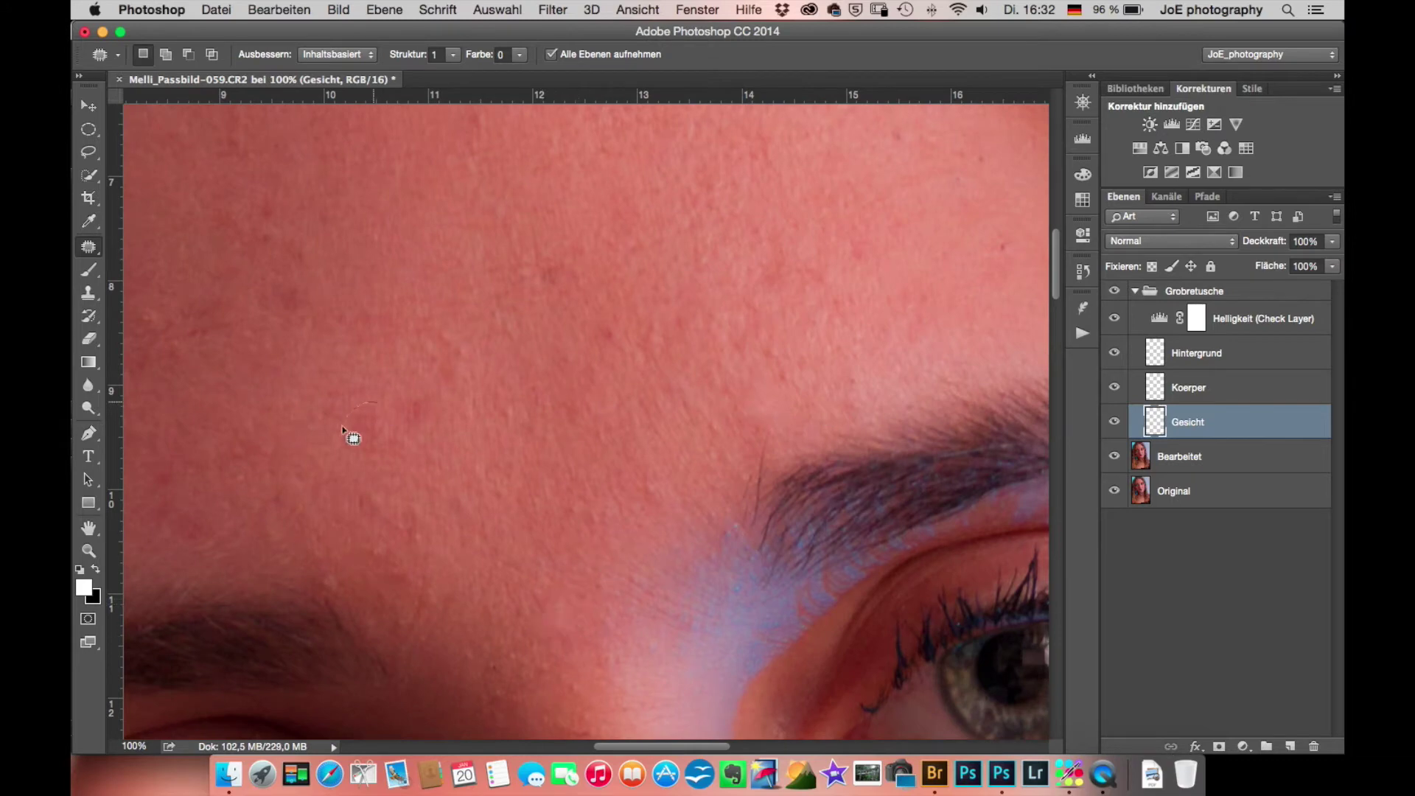
scroll(445, 363, "up", 5)
scroll(730, 471, "up", 3)
scroll(730, 471, "left", 1)
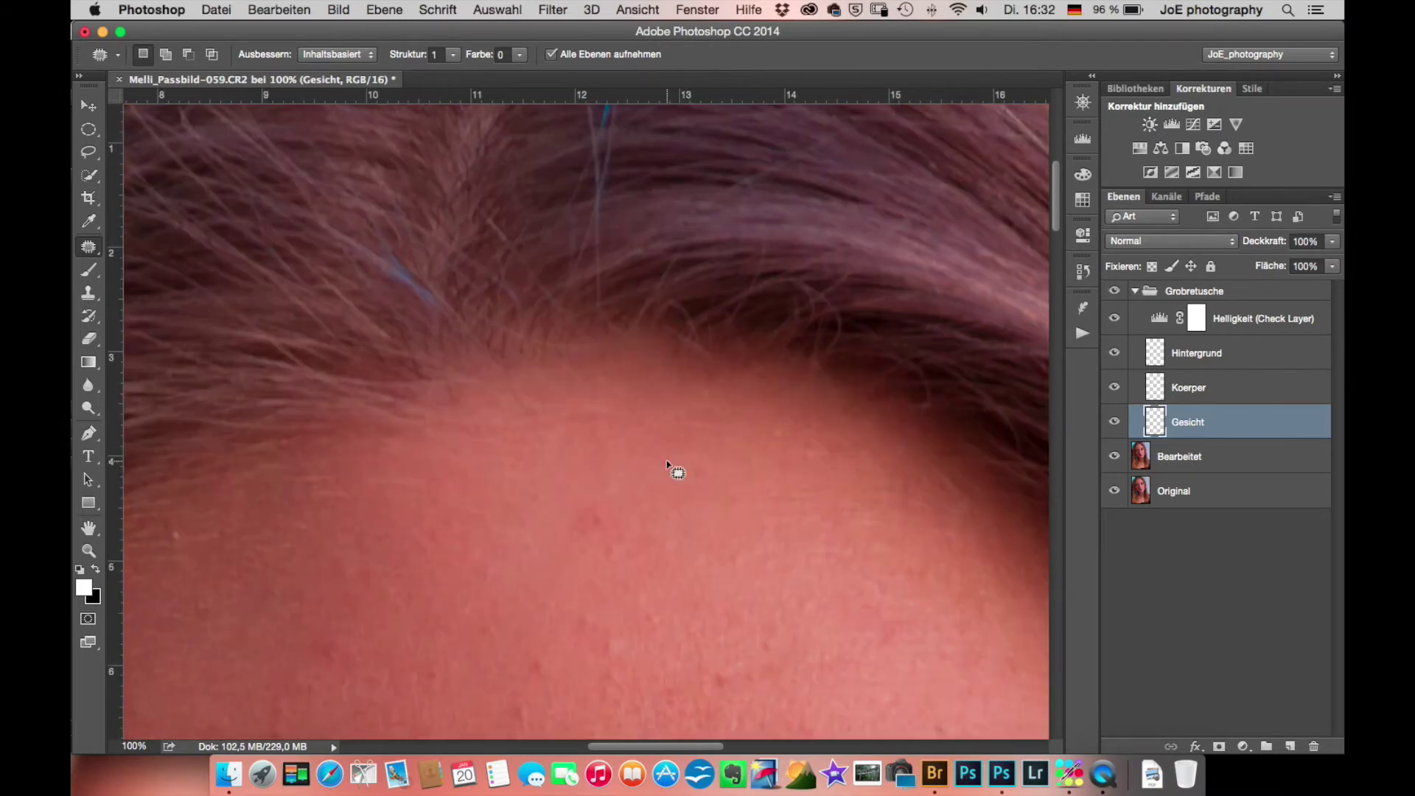
key("super+0")
left_click(1135, 291)
left_click(1083, 308)
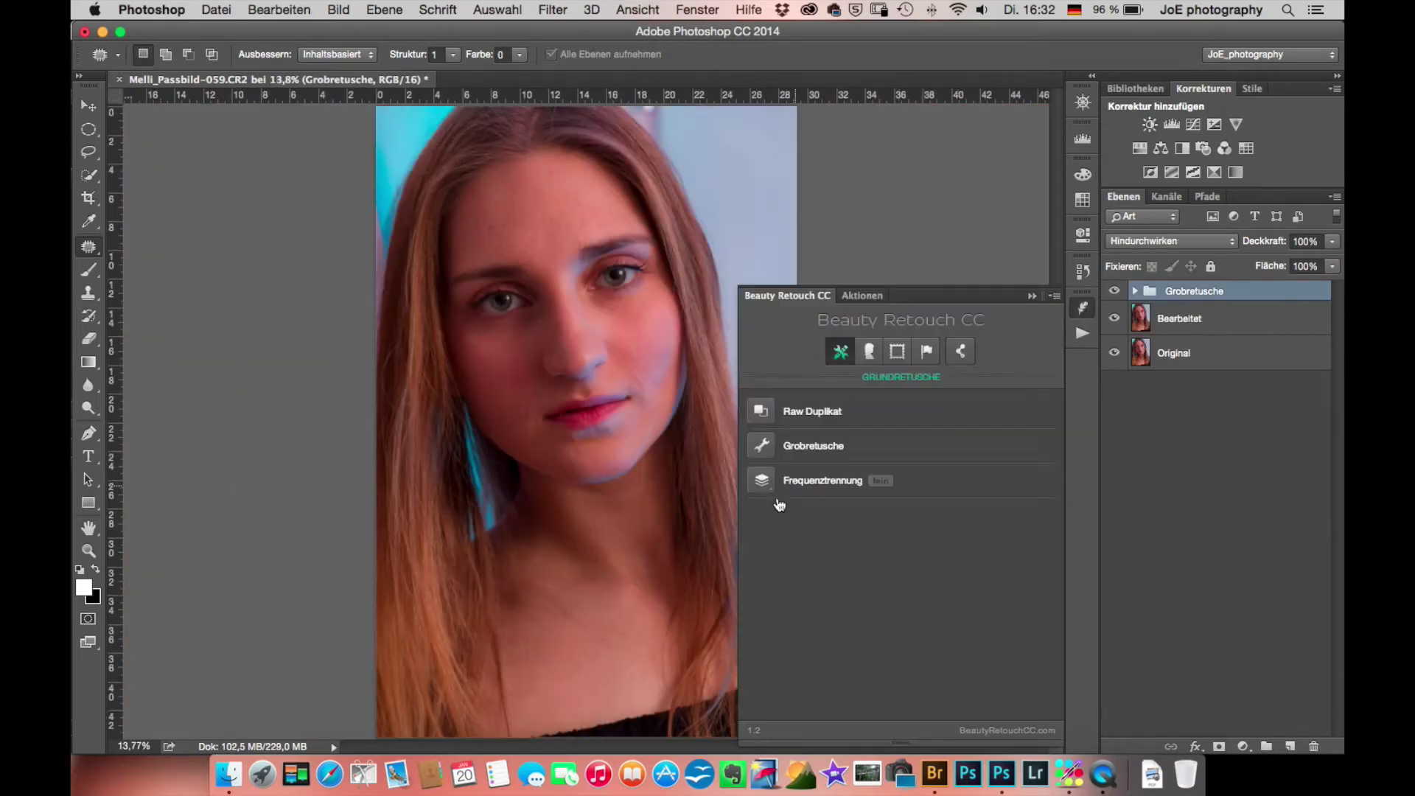
- Add a masked Abpudern (fein) powdering layer and set the brush to about 300 px
left_click(872, 351)
left_click(806, 423)
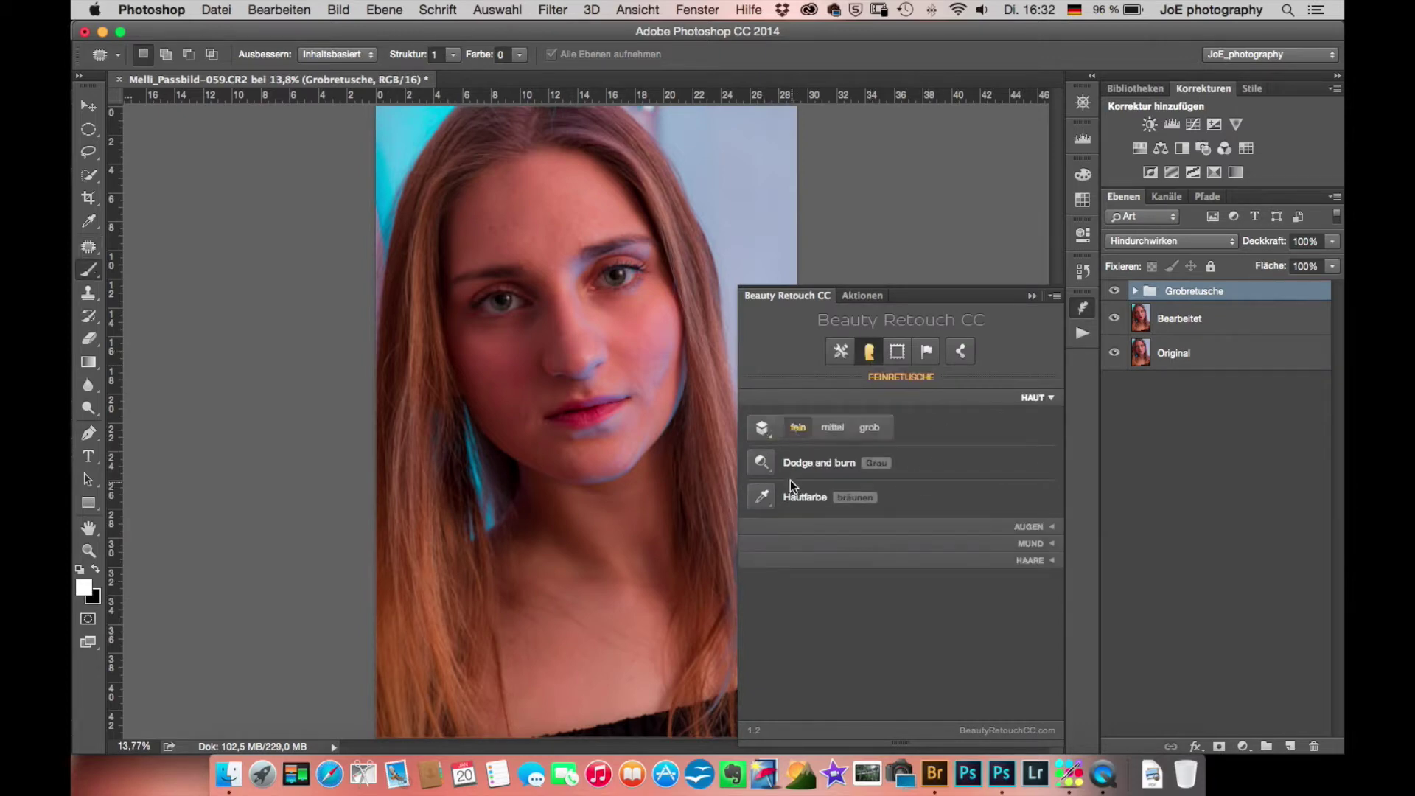
right_click(516, 243)
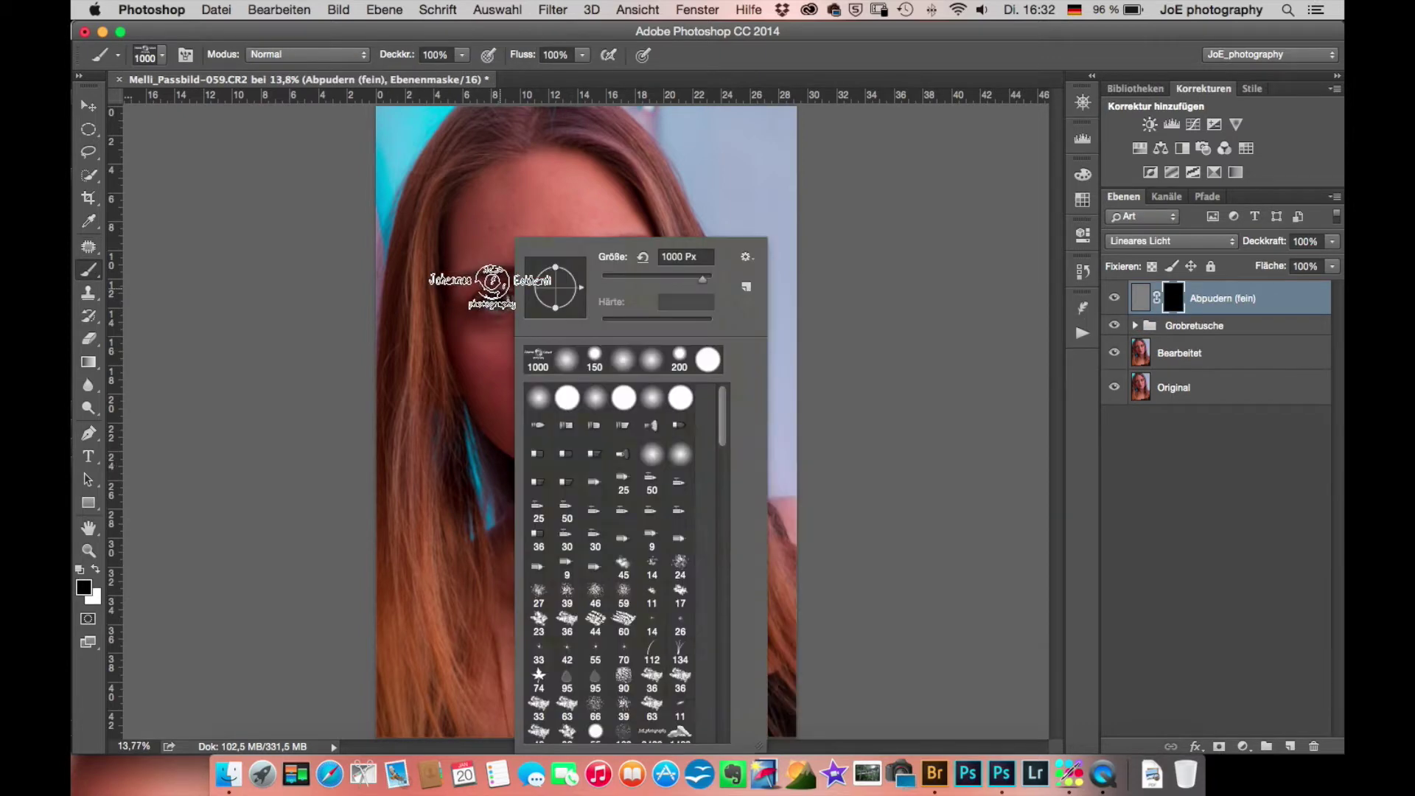
left_click_drag(702, 279, 695, 286)
key("Return")
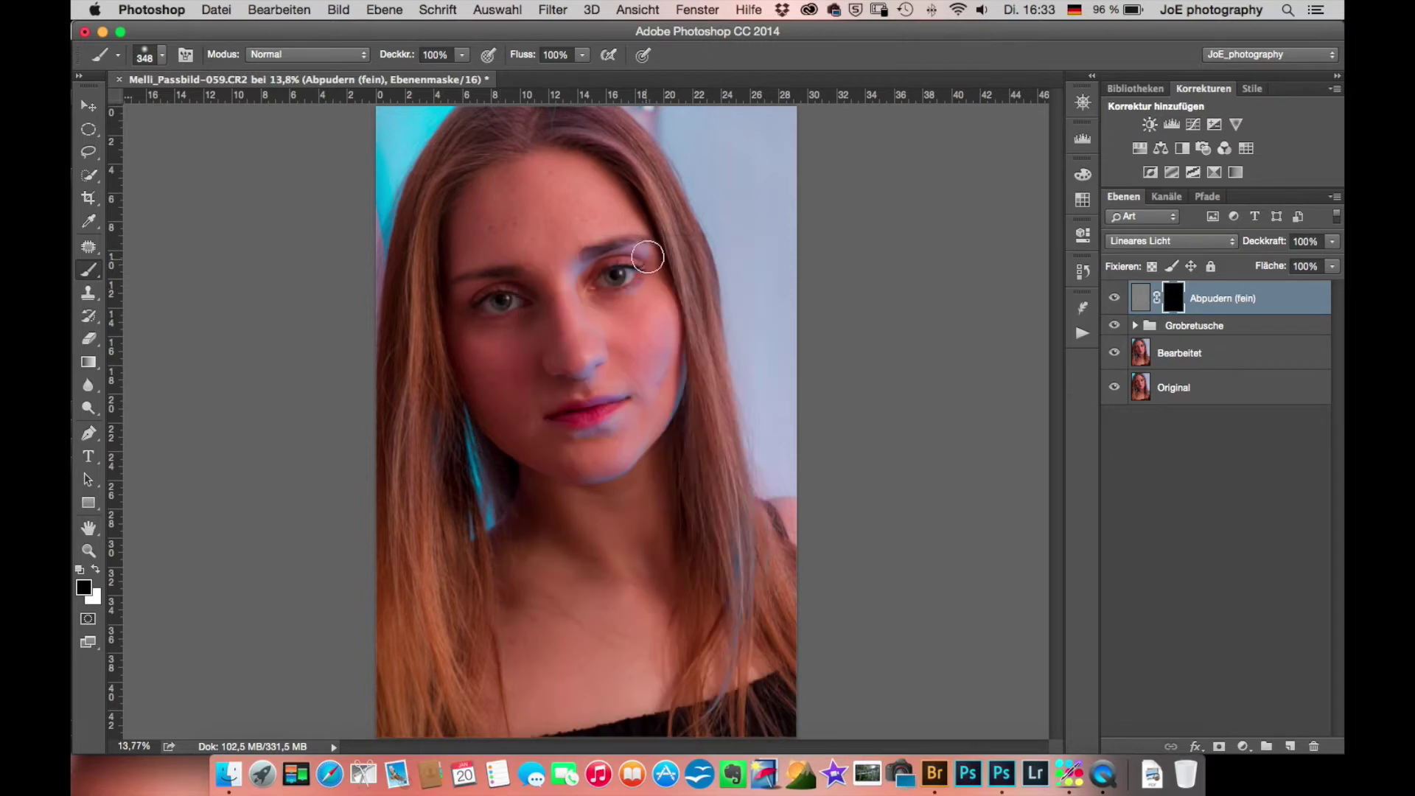
- Paint skin smoothing onto the forehead and around the eyes with a smaller brush
key("super+plus")
scroll(628, 312, "up", 5)
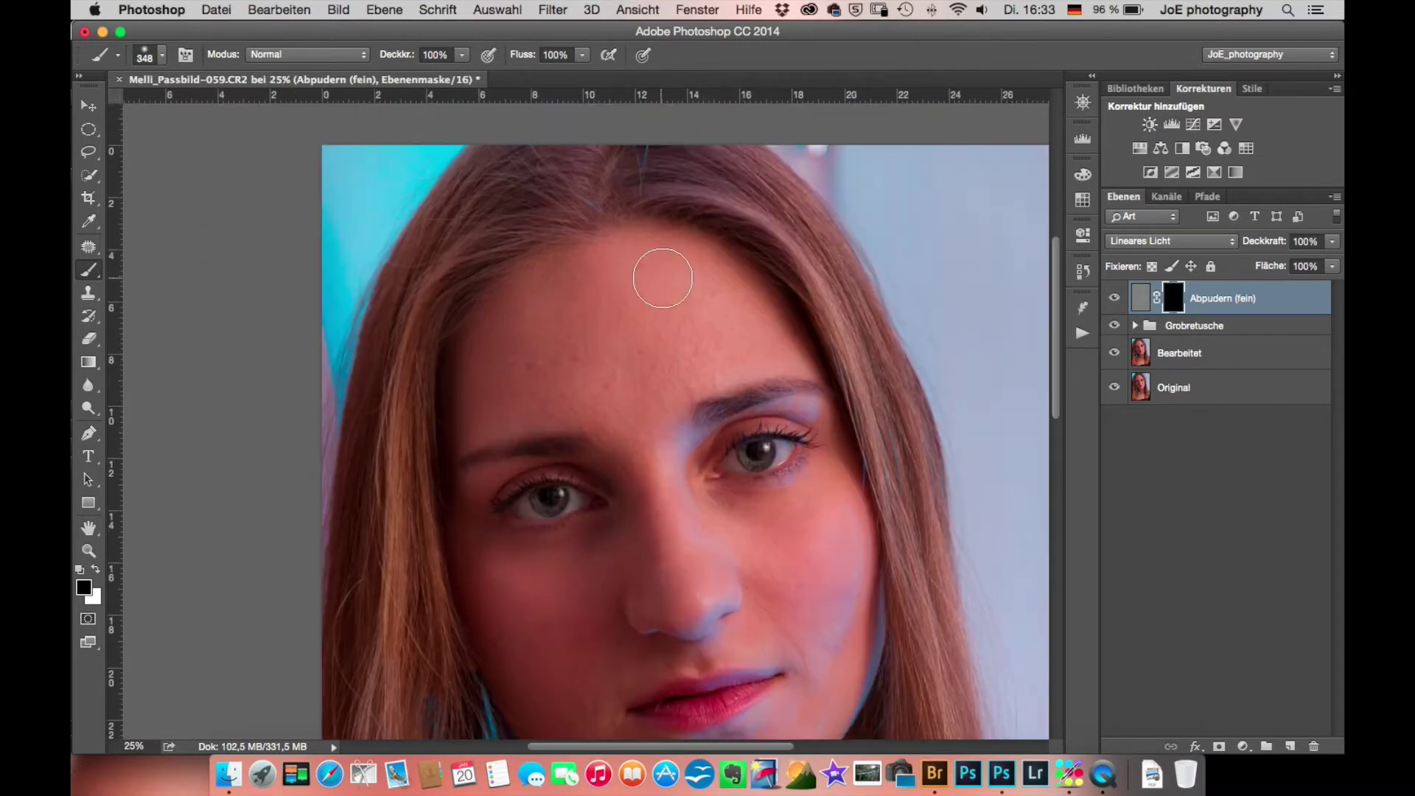
left_click_drag(528, 368, 546, 392)
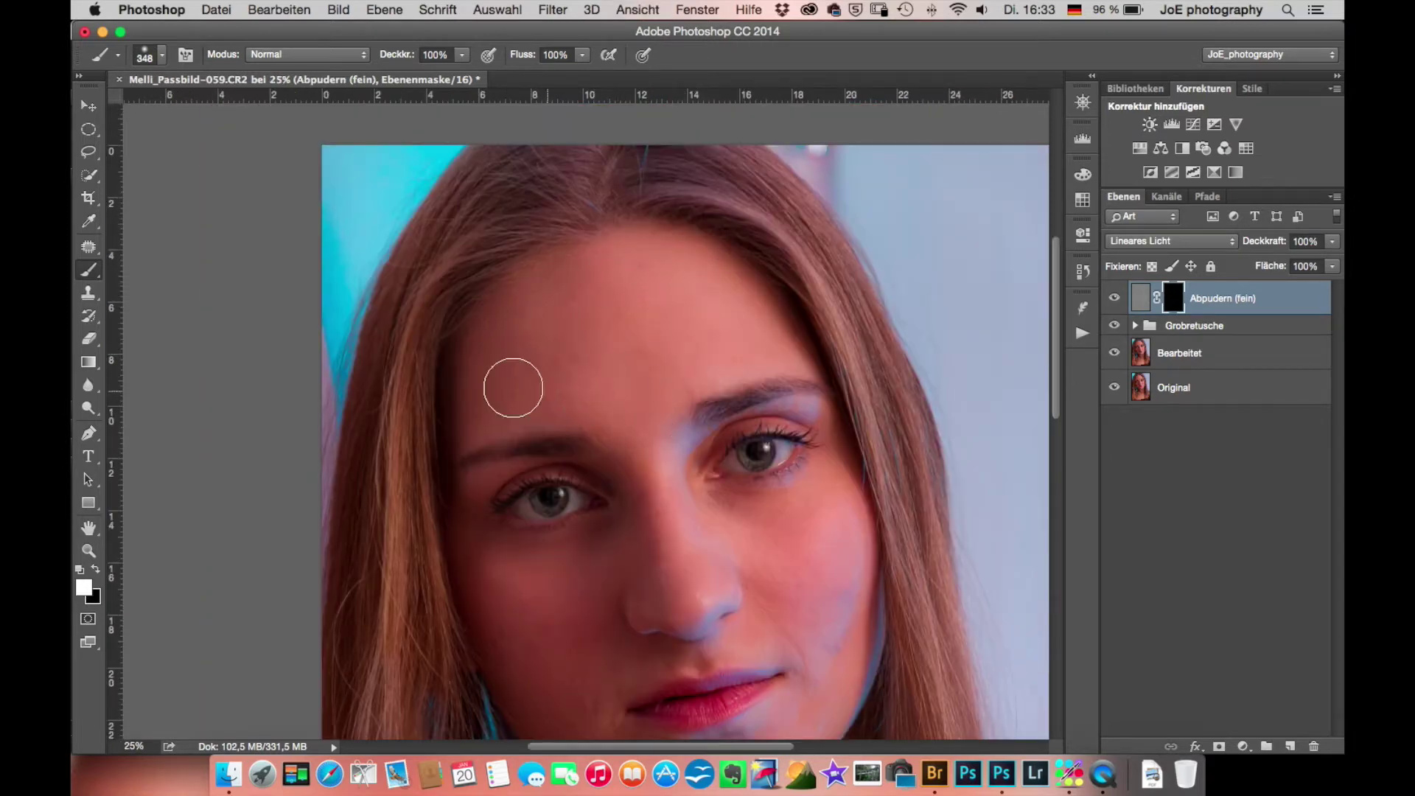
key("super+plus")
key("super+plus")
key("super+plus")
scroll(658, 326, "down", 2)
key("bracketleft")
key("bracketleft")
key("bracketleft")
key("bracketleft")
key("bracketleft")
key("bracketleft")
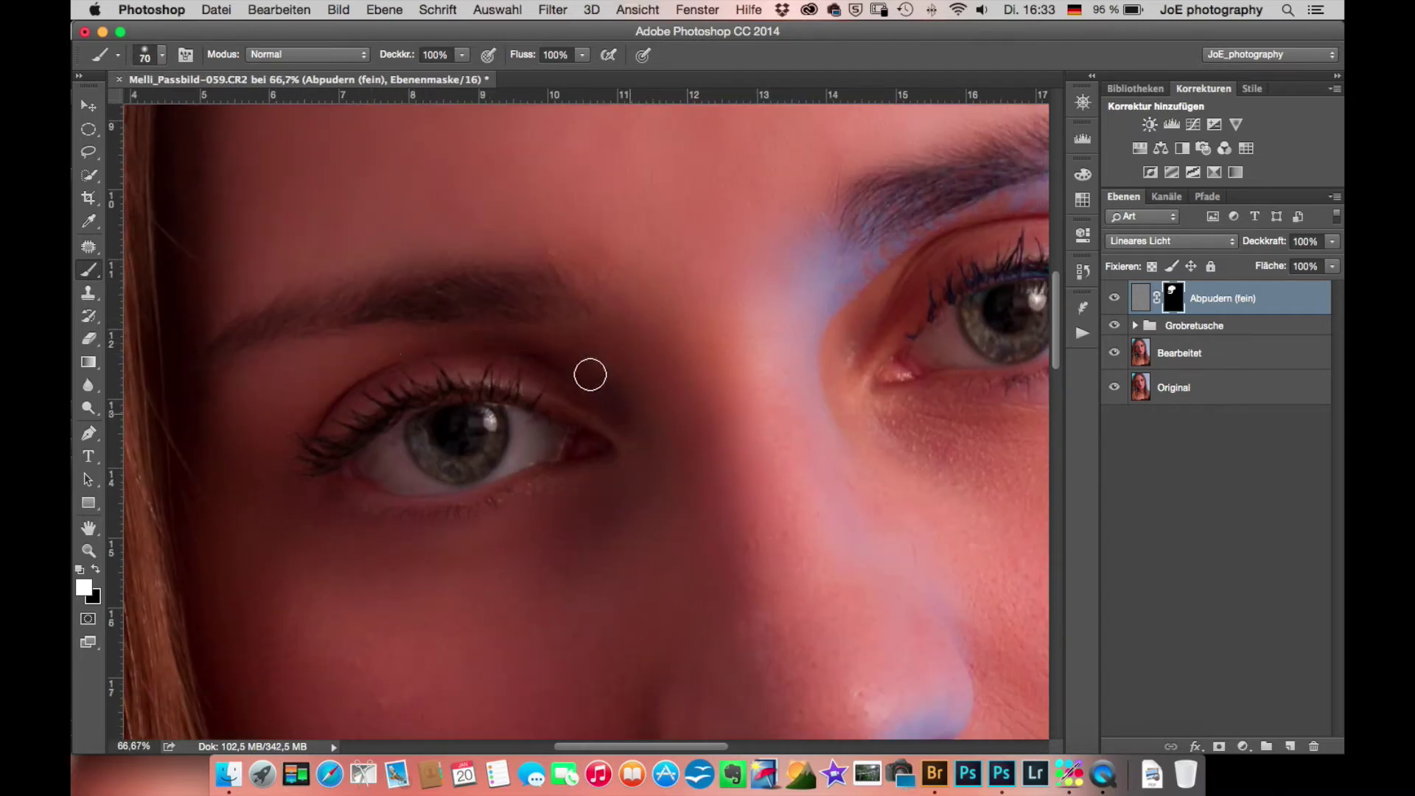
scroll(464, 415, "right", 5)
scroll(464, 415, "up", 3)
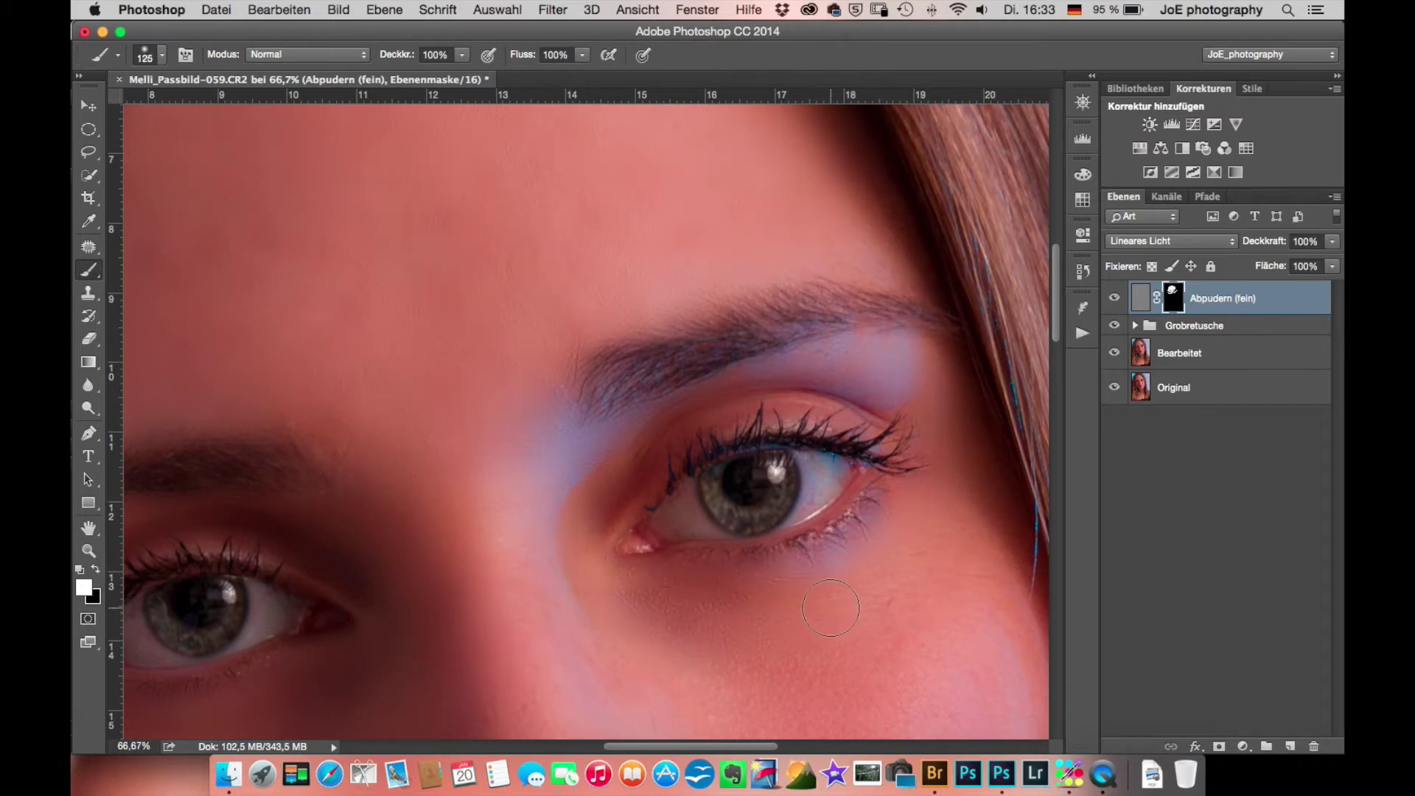
scroll(761, 653, "down", 6)
scroll(522, 316, "left", 2)
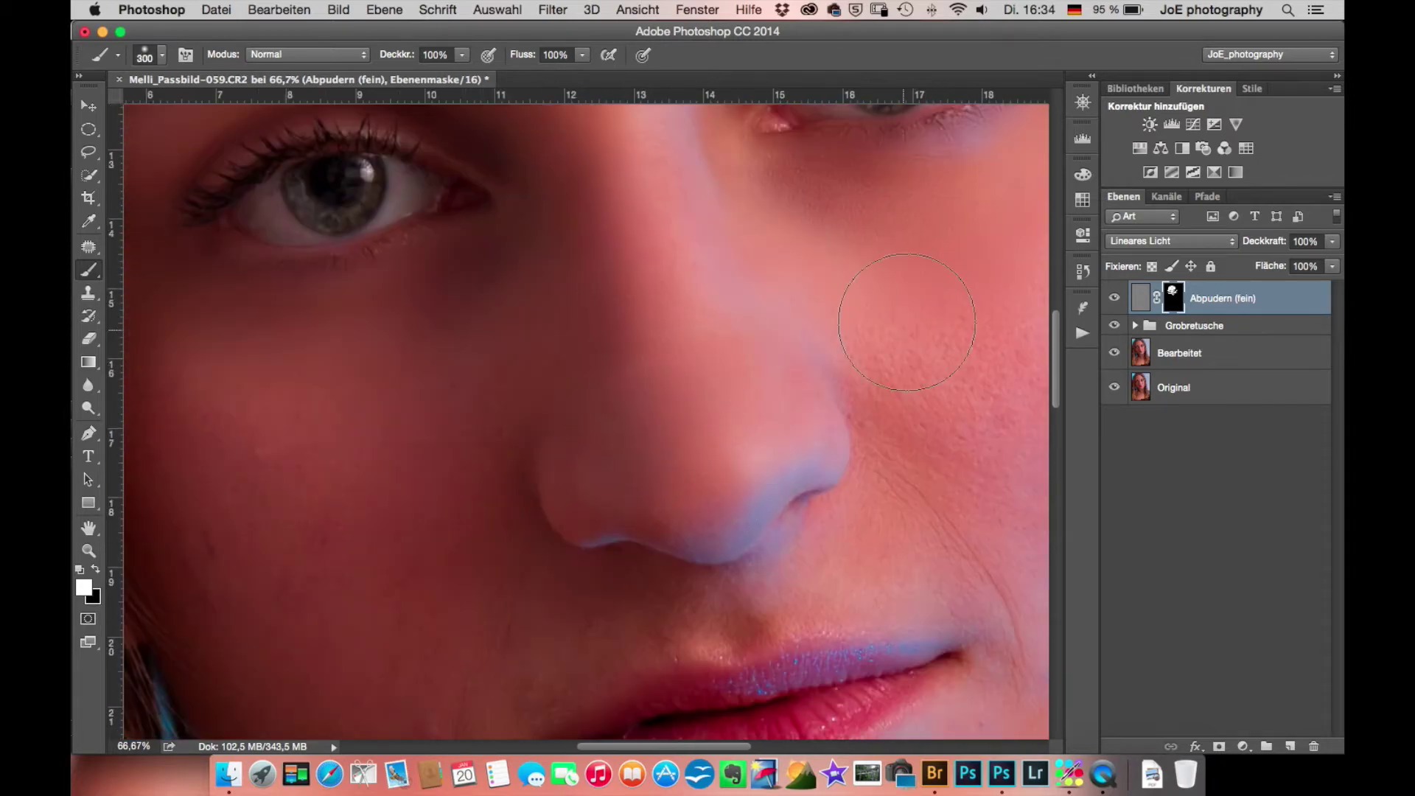
scroll(840, 579, "left", 6)
scroll(941, 562, "down", 4)
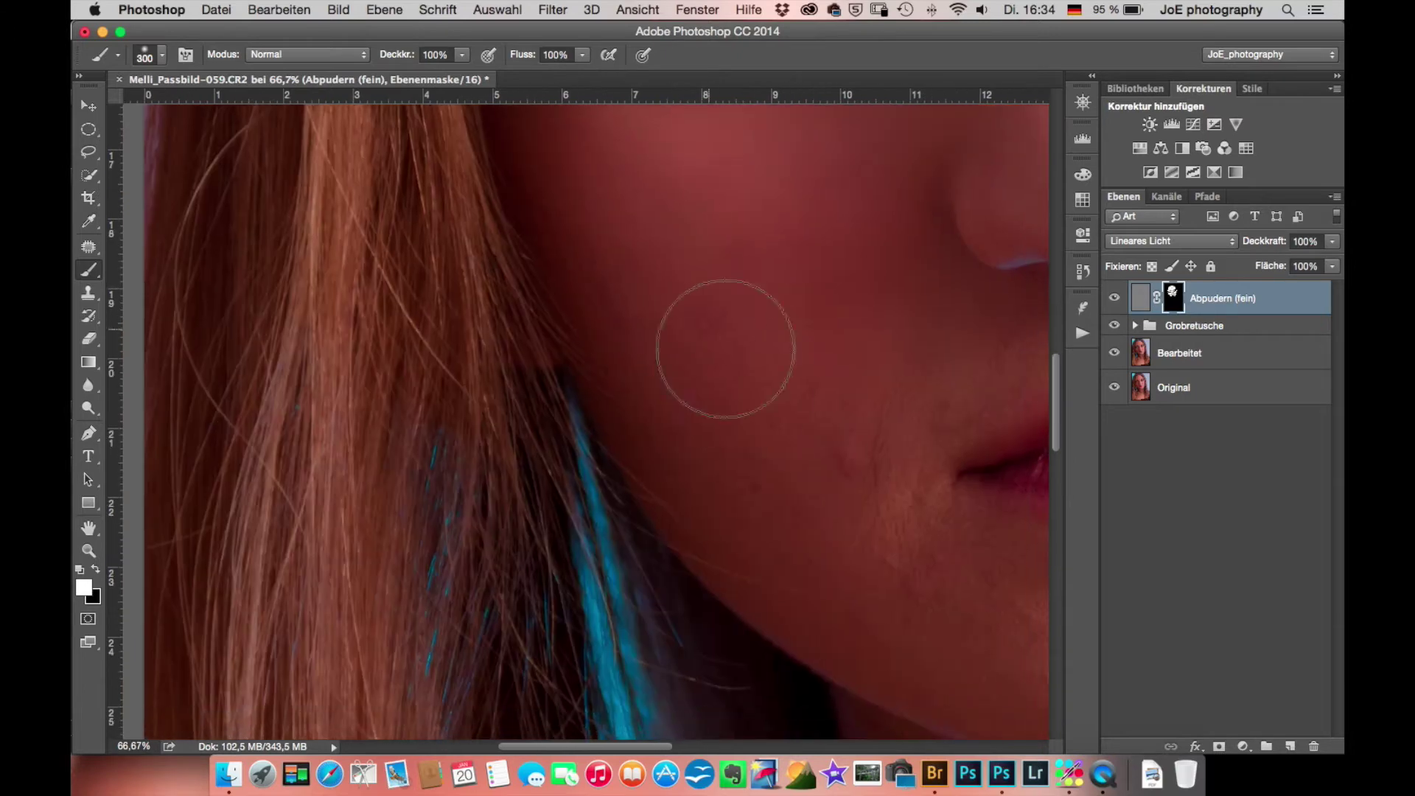
scroll(898, 564, "right", 5)
scroll(898, 564, "down", 2)
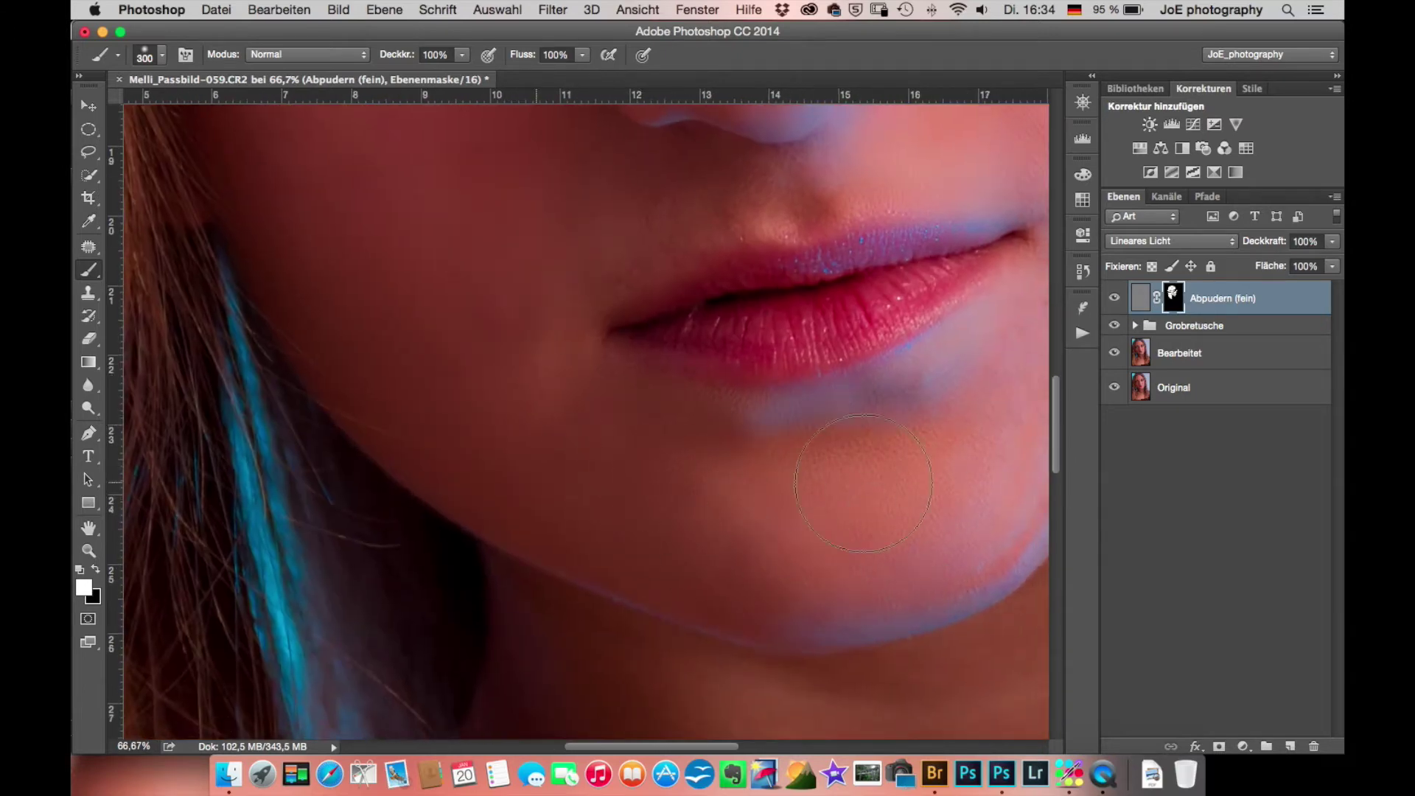
scroll(863, 483, "right", 5)
scroll(864, 483, "up", 1)
- Paint smoothing over the rest of the face and the neck with a larger brush
key("x")
key("x")
key("bracketleft")
key("bracketleft")
key("bracketleft")
scroll(774, 231, "left", 3)
scroll(649, 215, "left", 2)
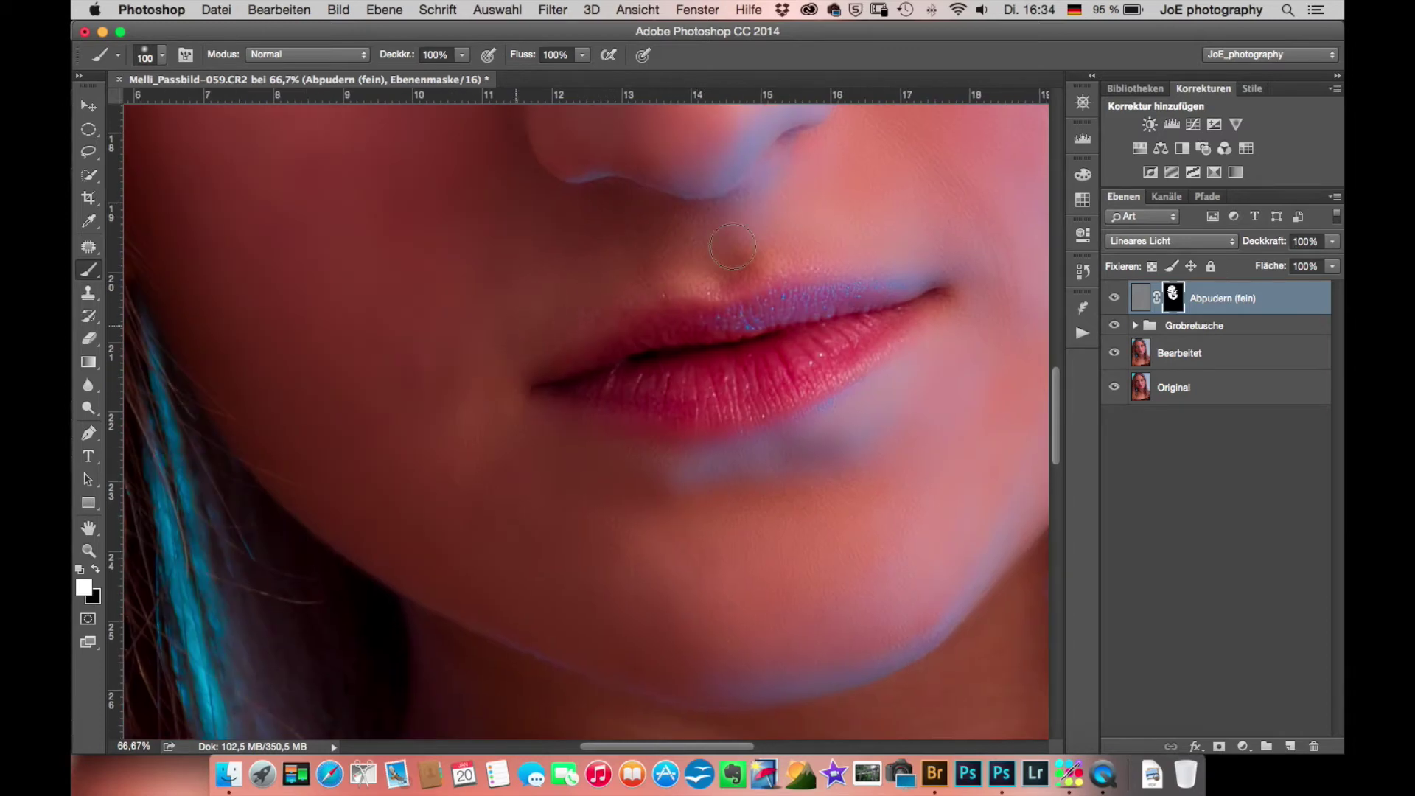
key("bracketright")
scroll(843, 522, "up", 5)
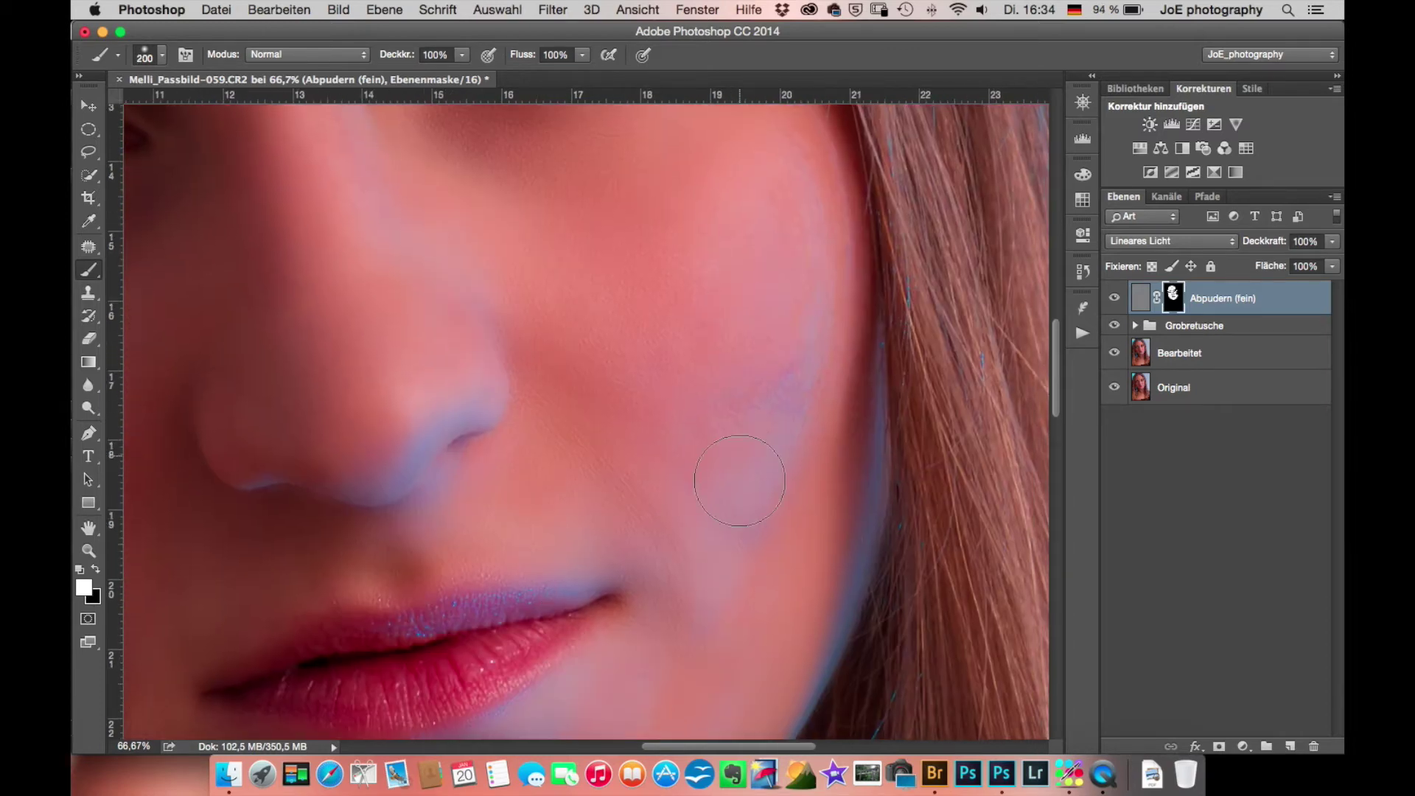
scroll(811, 481, "right", 3)
scroll(749, 440, "down", 10)
scroll(749, 440, "right", 5)
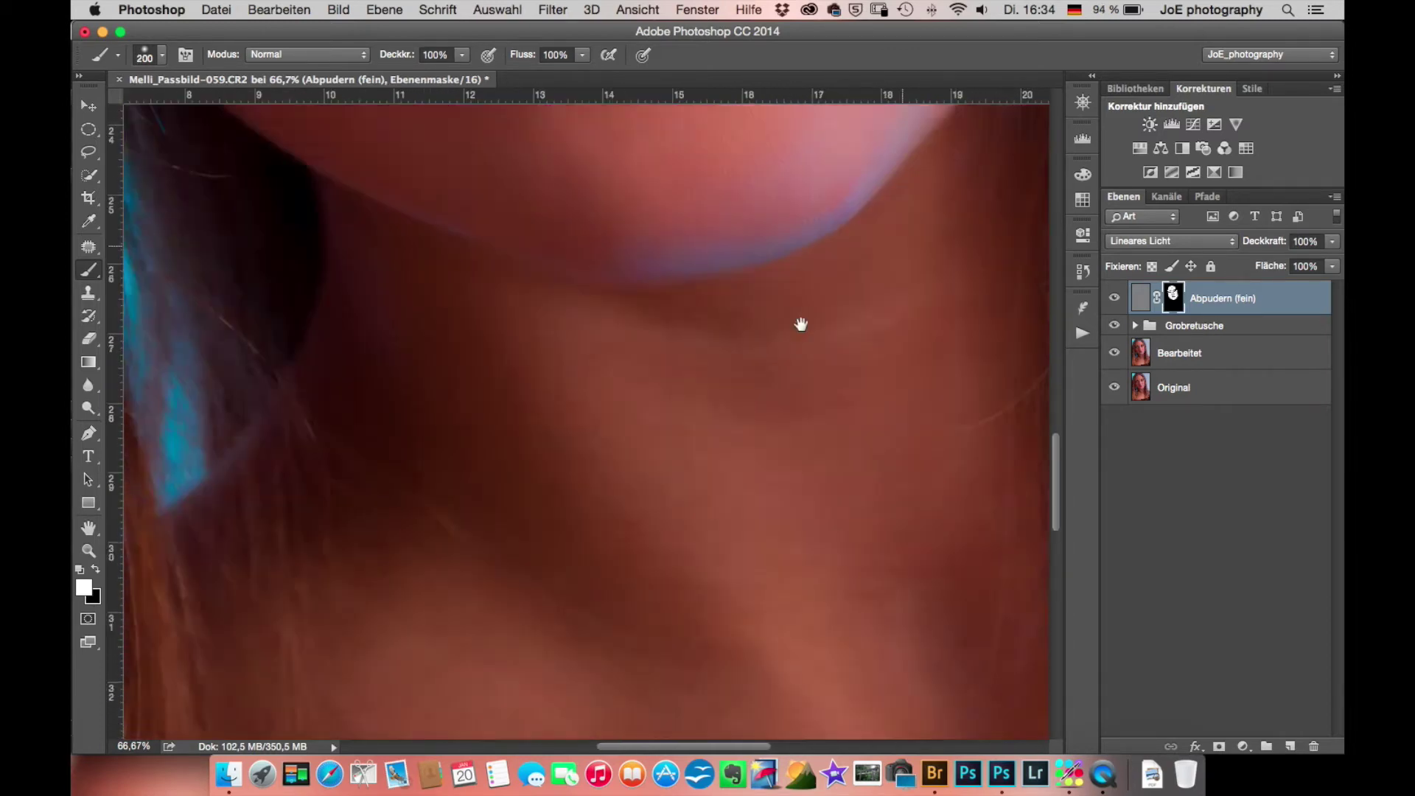
scroll(803, 322, "down", 1)
scroll(883, 272, "up", 3)
scroll(882, 272, "left", 5)
scroll(708, 413, "down", 1)
key("bracketright")
key("bracketright")
key("bracketright")
scroll(511, 310, "down", 10)
scroll(682, 316, "left", 5)
key("bracketright")
key("bracketright")
key("bracketright")
scroll(765, 555, "down", 1)
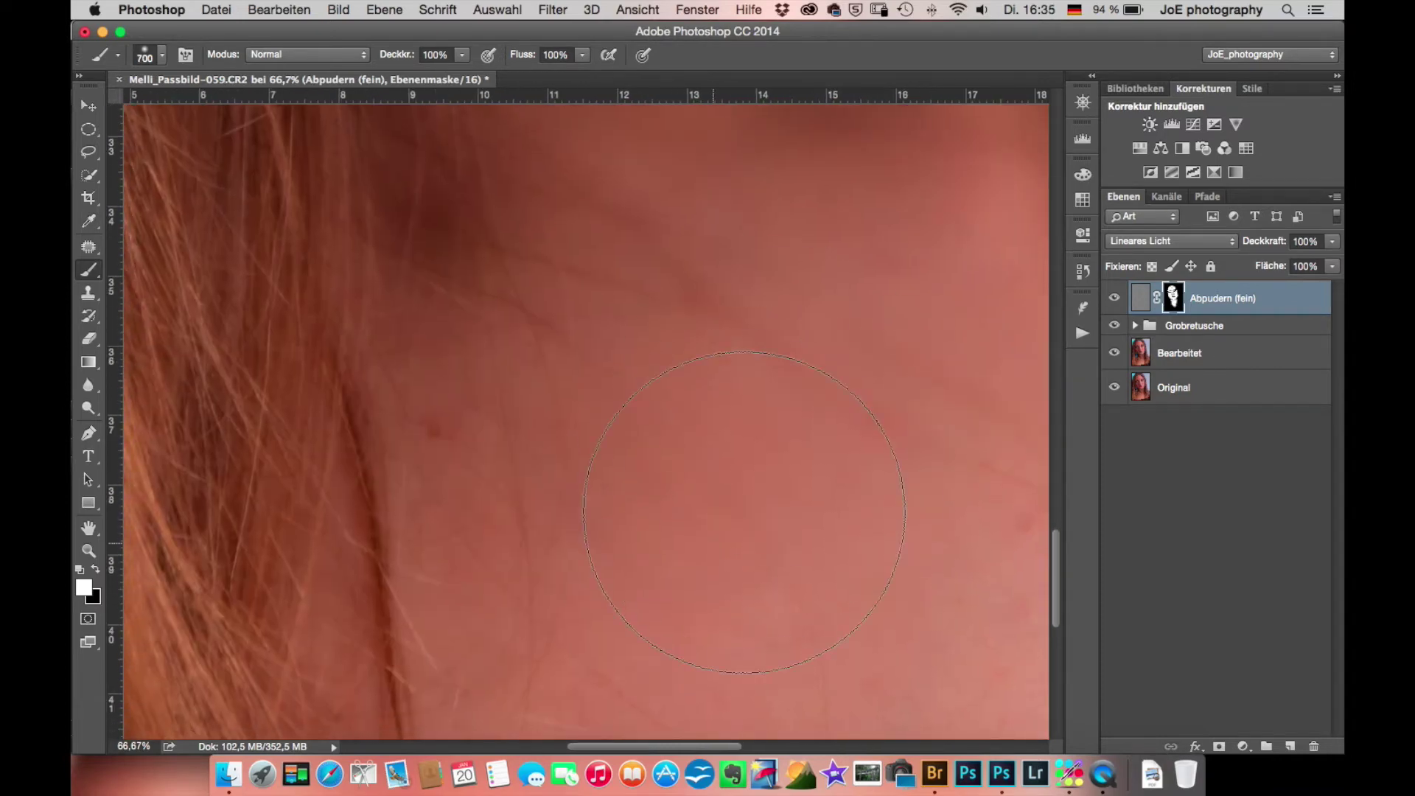
scroll(747, 477, "down", 1)
scroll(739, 525, "right", 3)
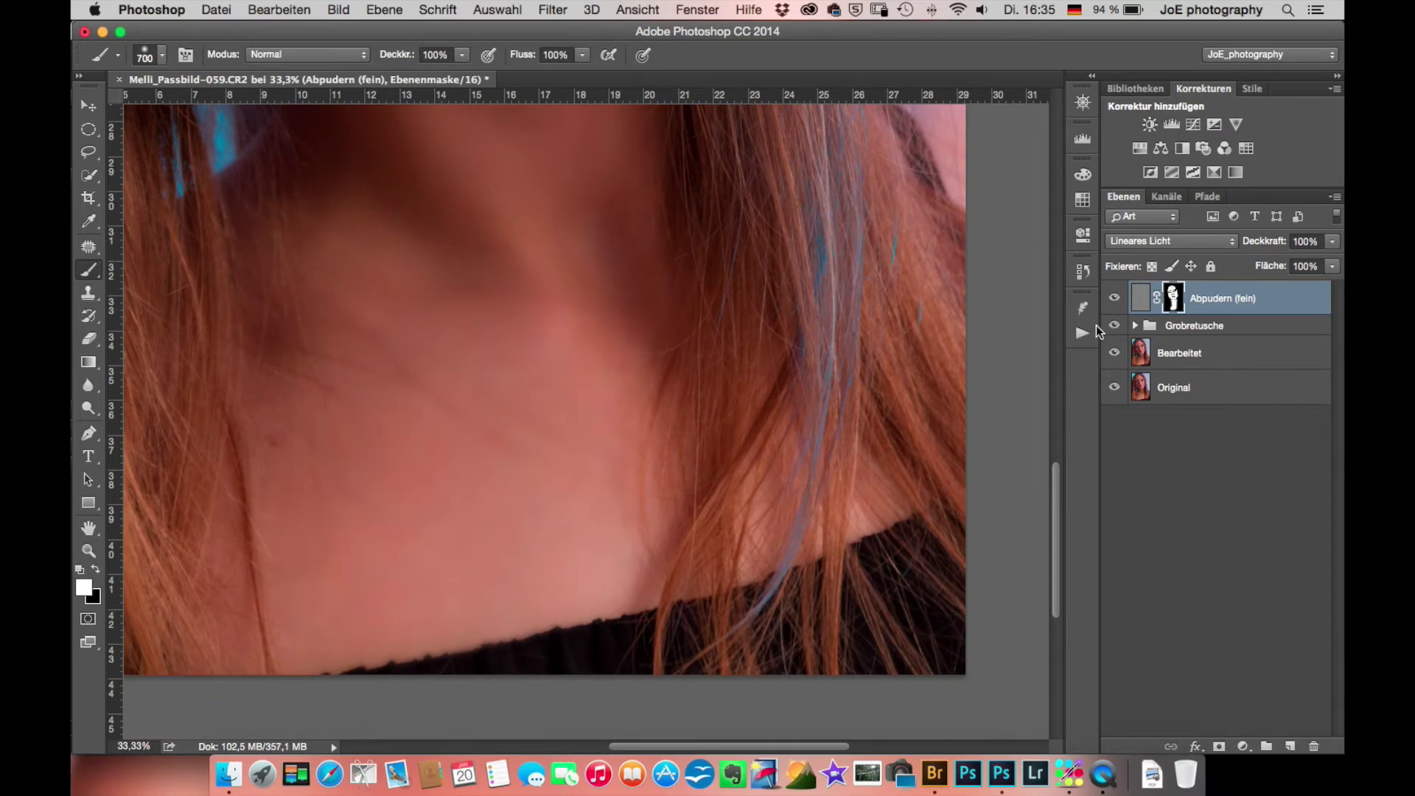
- Set the Abpudern (fein) layer opacity to 70% and toggle it to compare before and after
key("ctrl+0")
left_click_drag(1267, 243, 1250, 245)
scroll(833, 536, "up", 4)
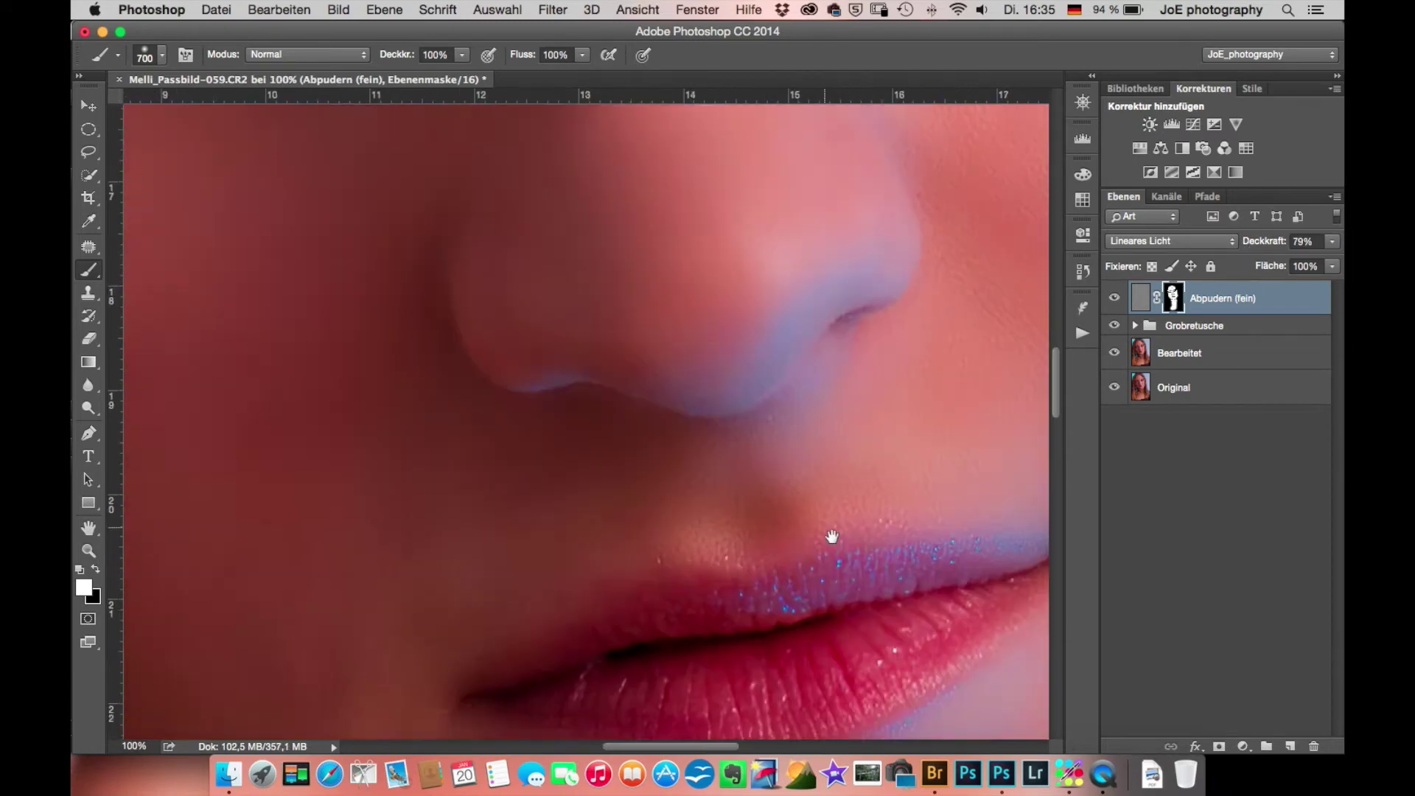
scroll(832, 537, "up", 10)
left_click(1115, 298)
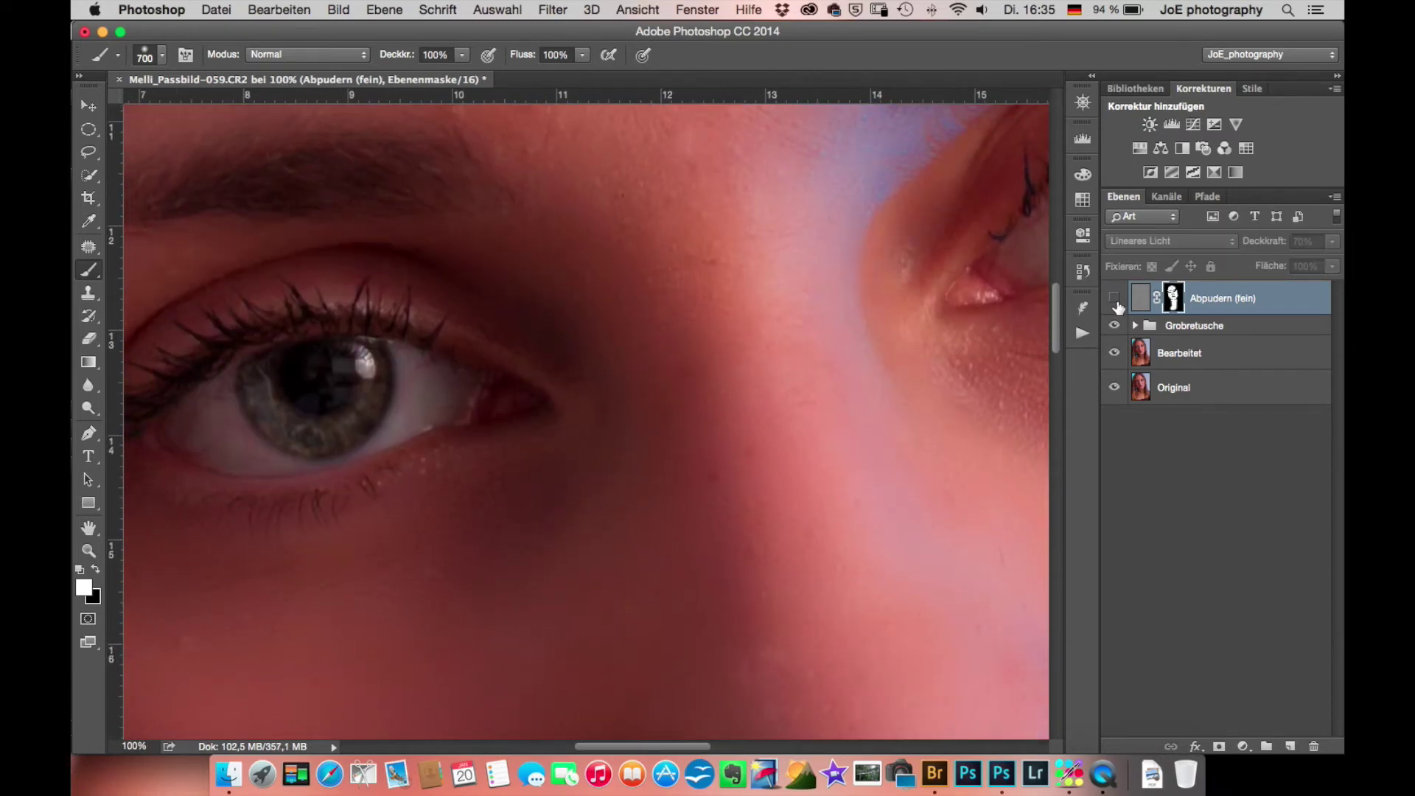
key("ctrl+minus")
key("ctrl+minus")
key("ctrl+minus")
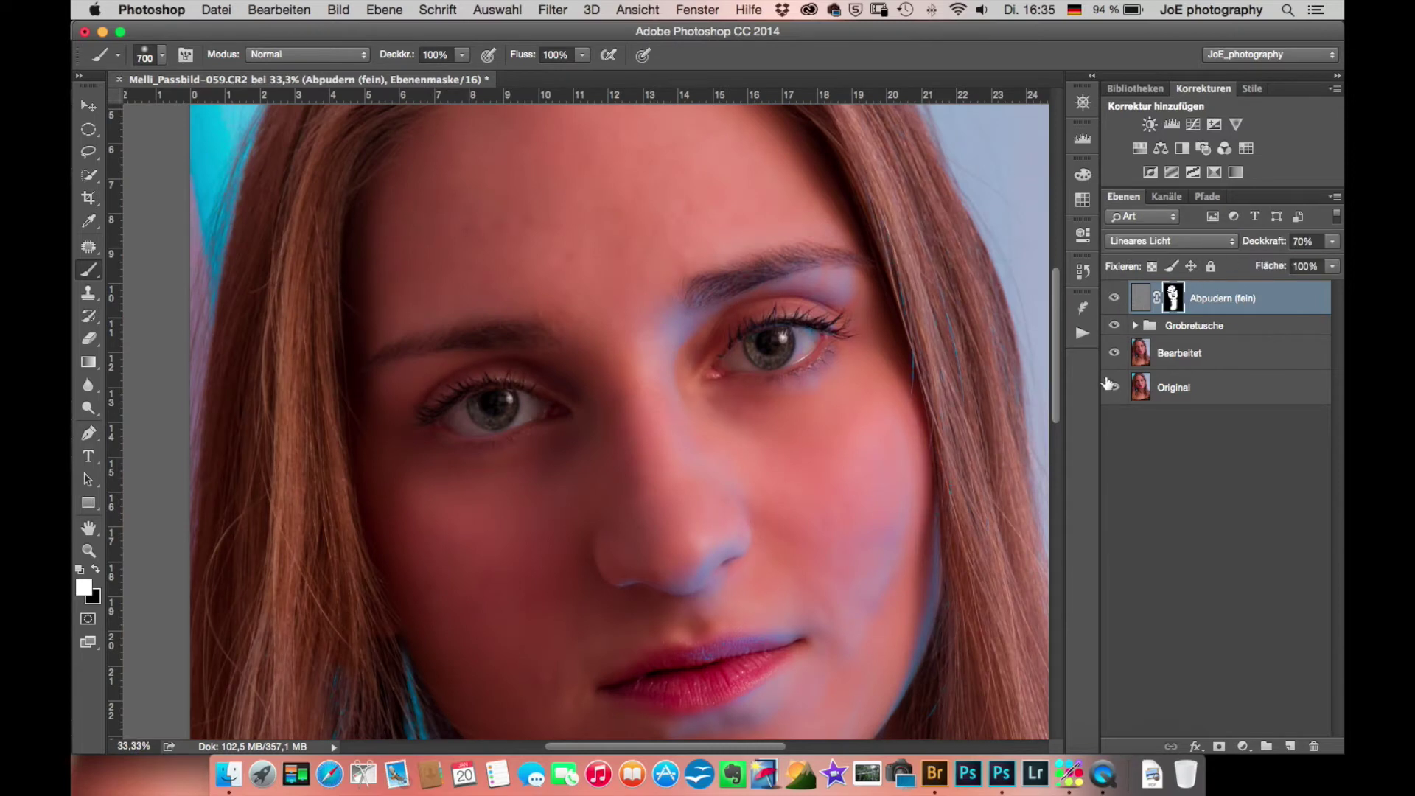
left_click(1291, 746)
key("ctrl+z")
left_click(1083, 311)
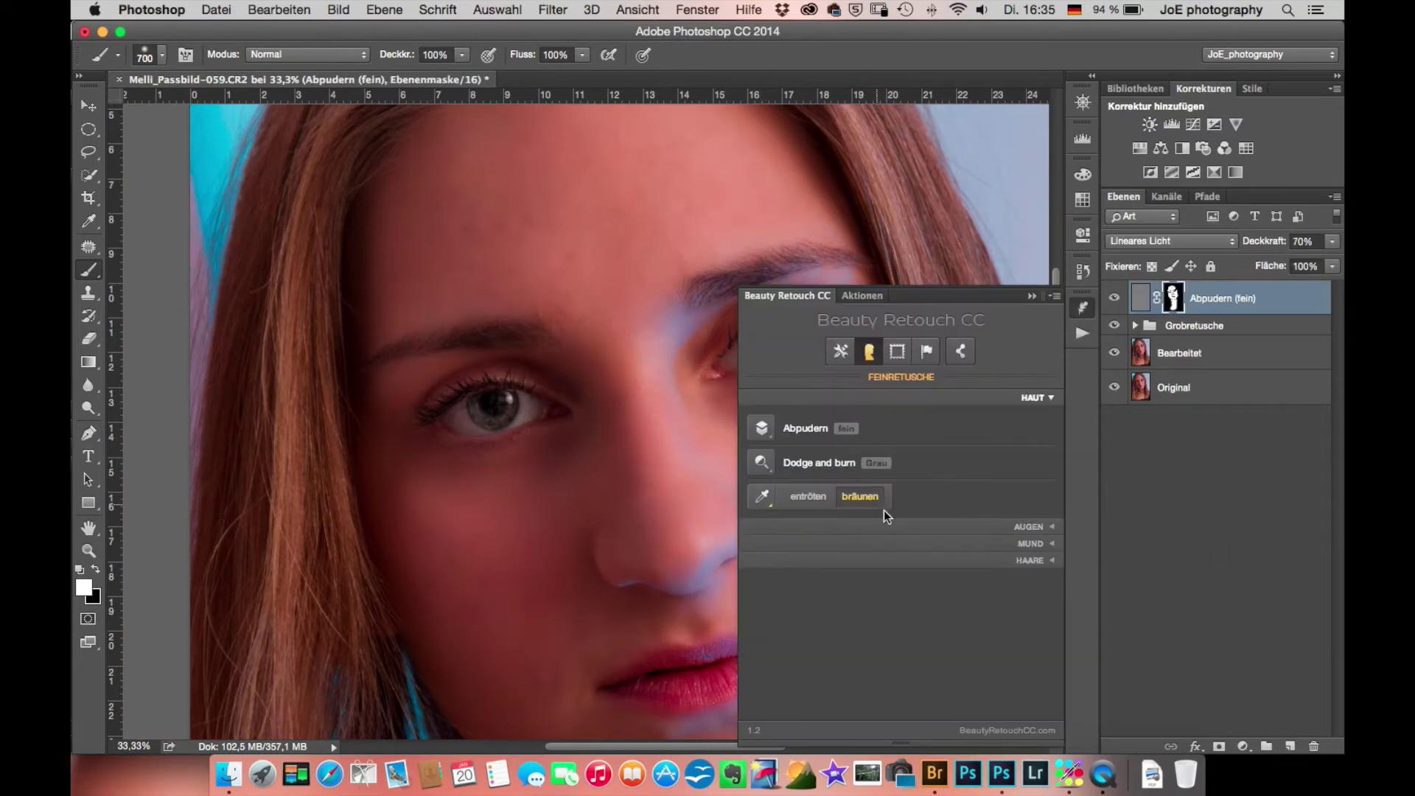
- Apply Haut bräunen and tan both cheeks with a 250 px brush
left_click(861, 493)
key("bracketright")
key("bracketright")
key("bracketright")
left_click_drag(607, 266, 637, 386)
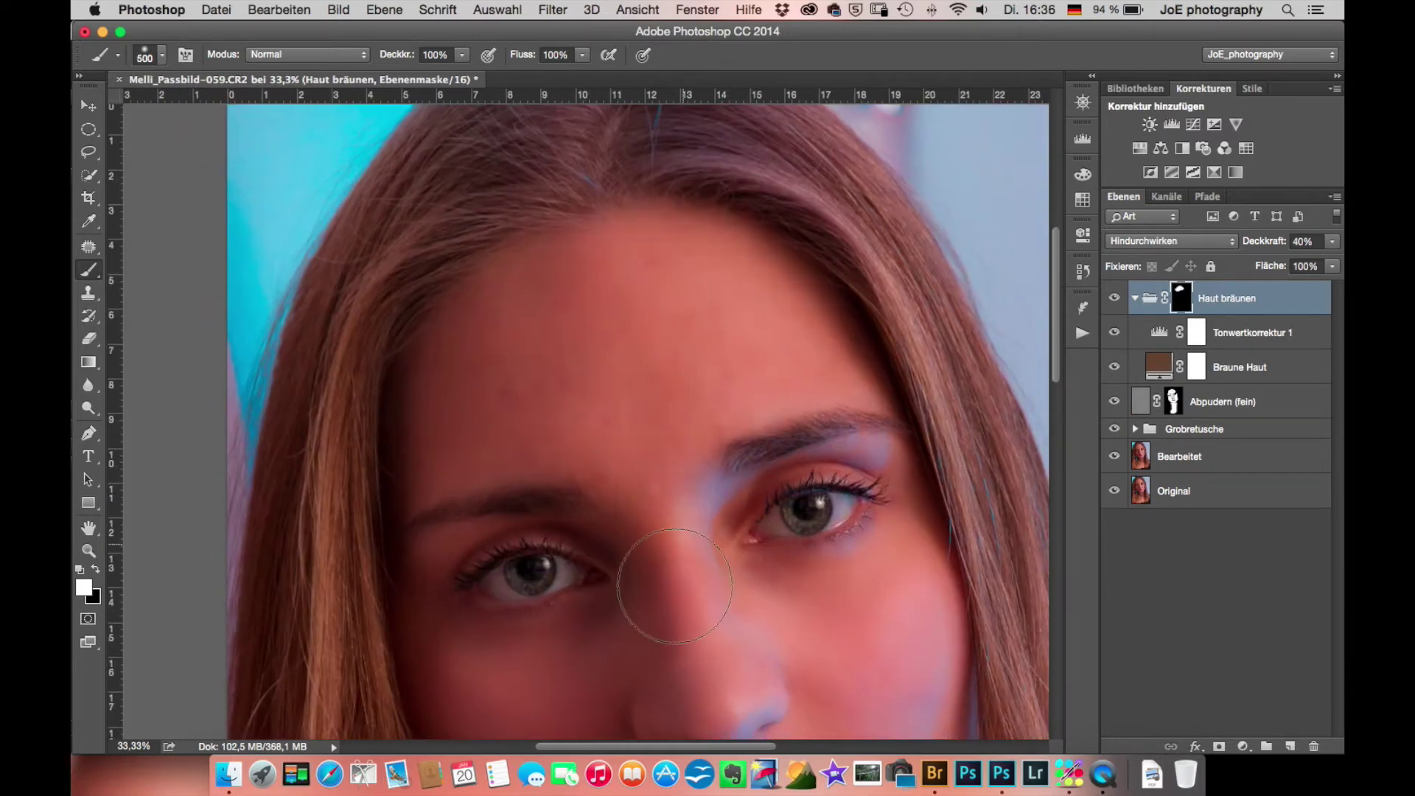
left_click_drag(504, 680, 578, 411)
key("bracketleft")
key("bracketleft")
key("bracketleft")
left_click_drag(703, 634, 778, 426)
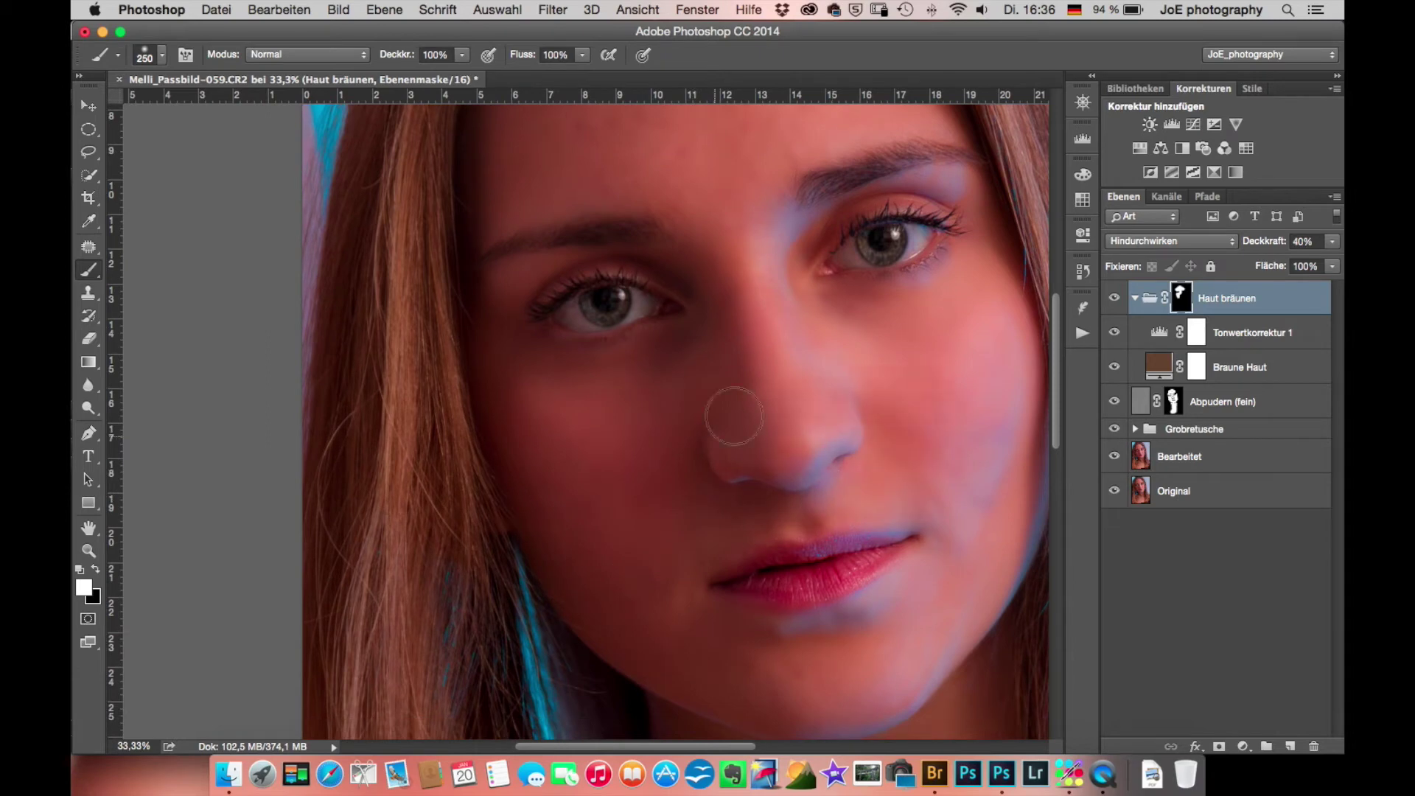
left_click_drag(855, 171, 988, 295)
mouse_move(958, 354)
left_mouse_down()
mouse_move(1024, 457)
mouse_move(959, 634)
left_mouse_up()
- Tan the chin and lower neck, shrink the brush to 150 px, and fit the portrait
left_click_drag(772, 431, 516, 329)
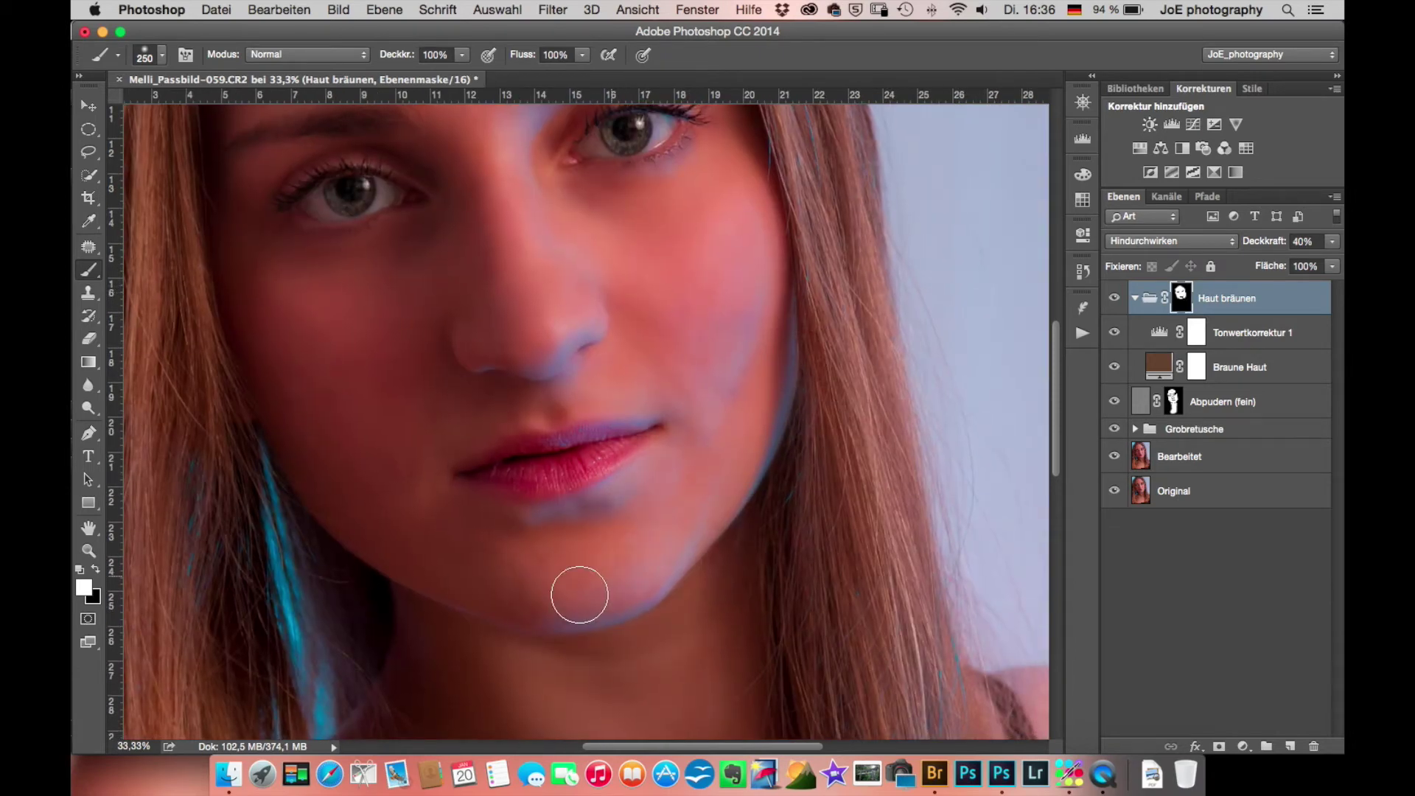
left_click_drag(673, 652, 752, 410)
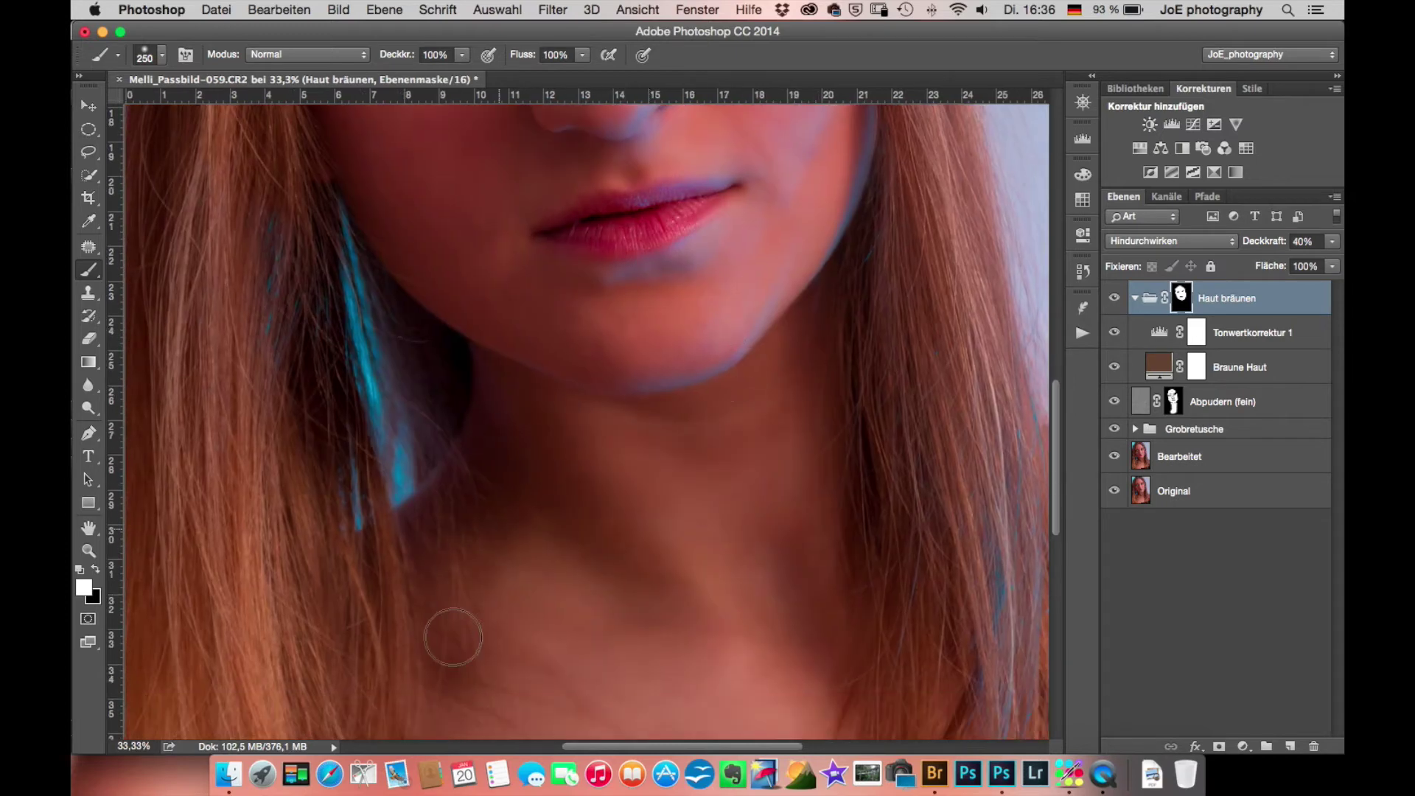
left_click_drag(837, 521, 720, 316)
left_click_drag(778, 569, 562, 645)
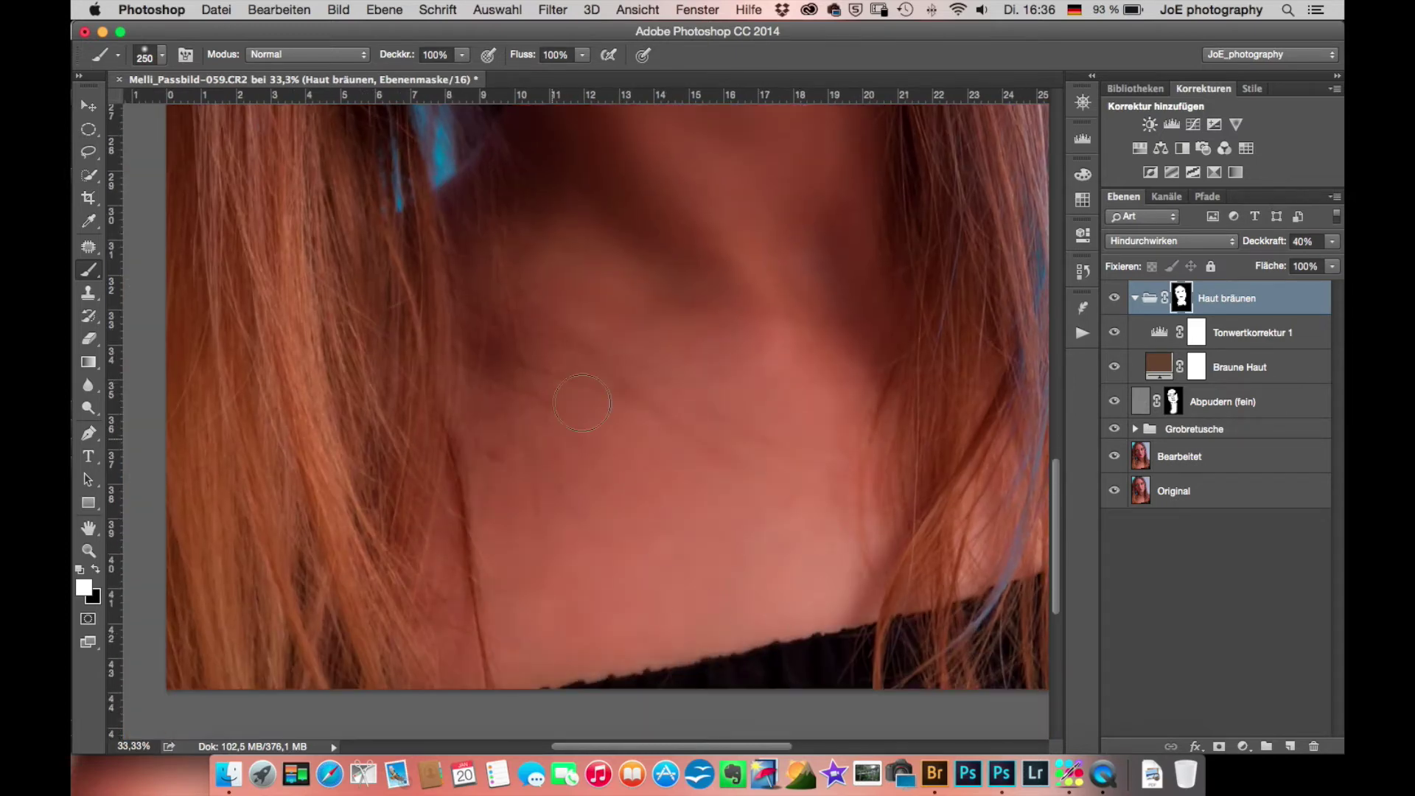
left_click_drag(729, 464, 338, 464)
key("bracketleft")
key("bracketleft")
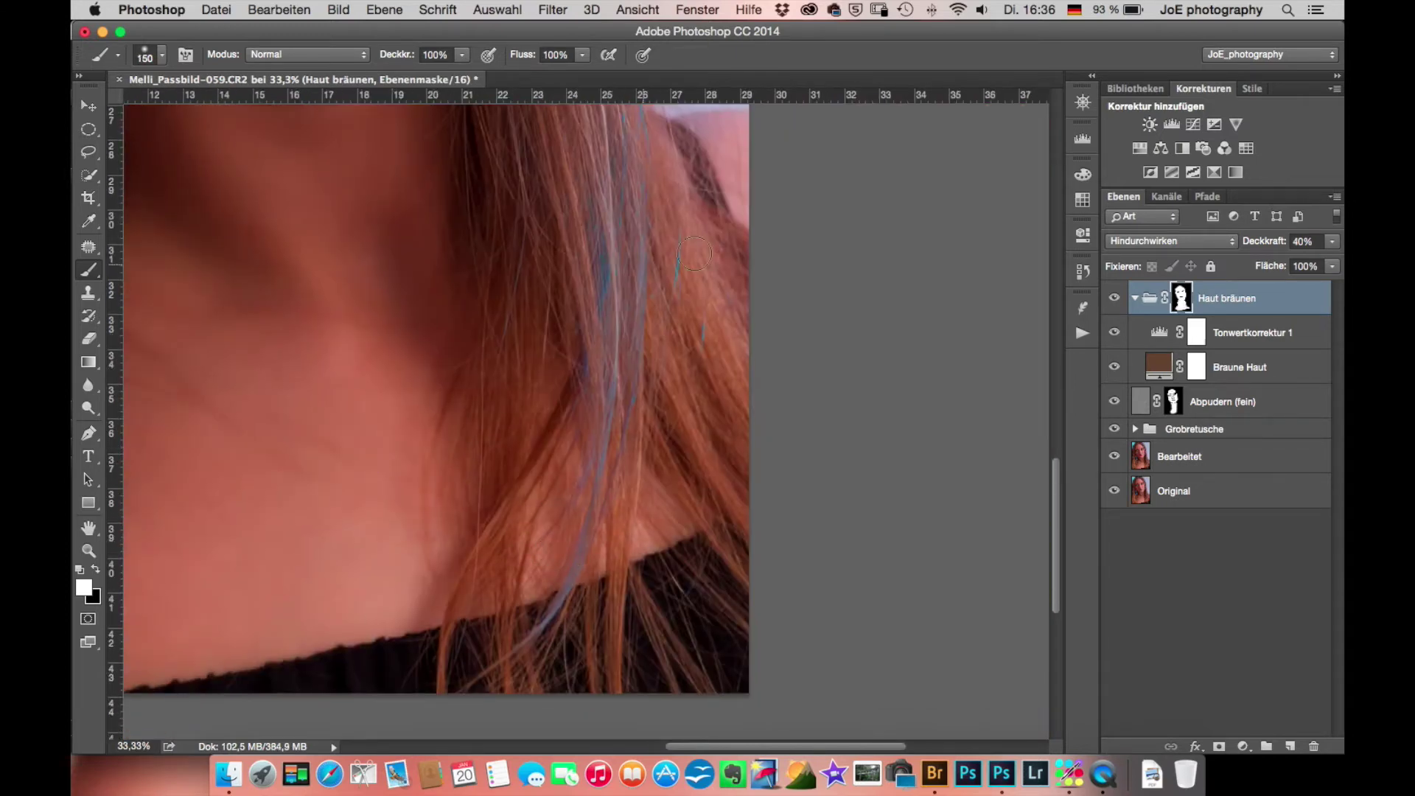
left_click_drag(439, 323, 608, 372)
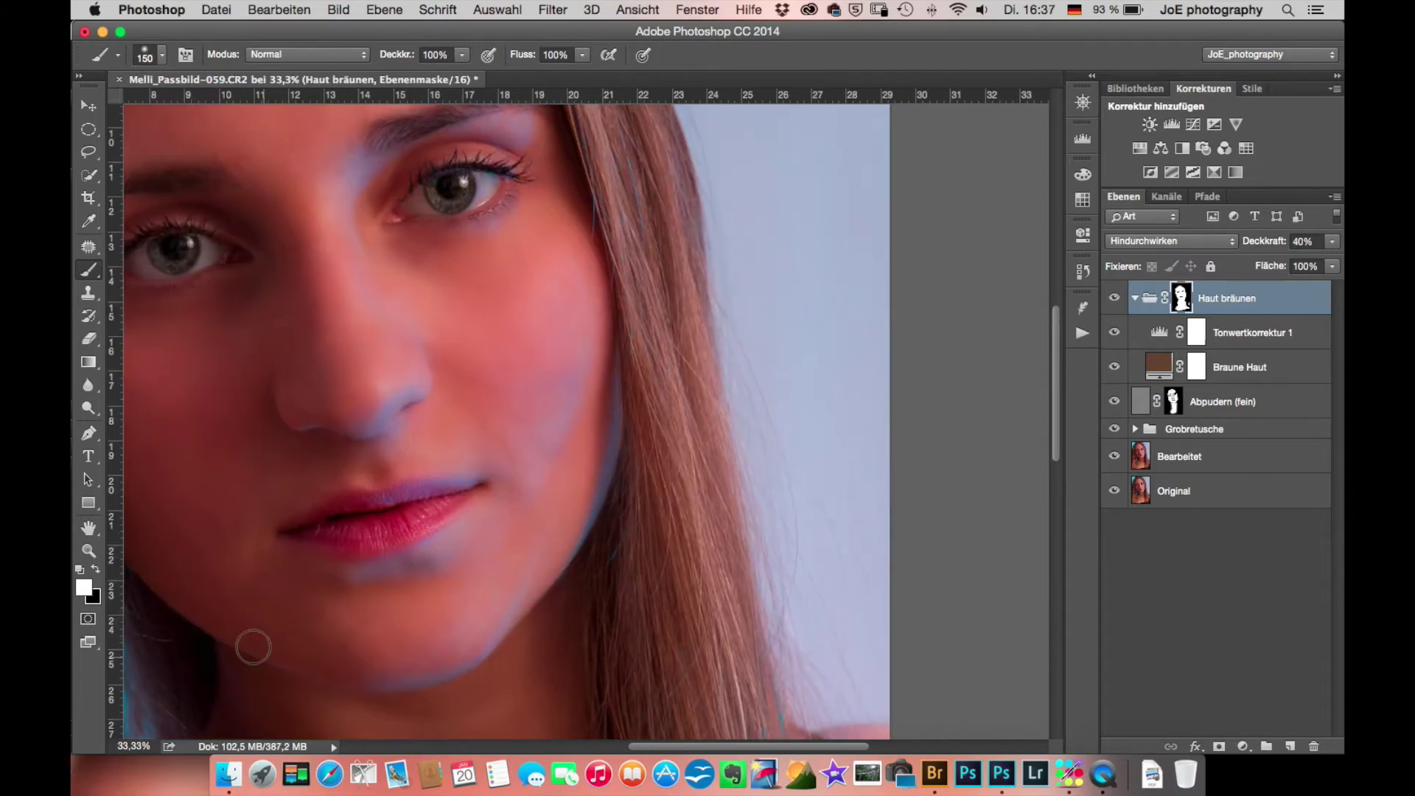
scroll(396, 627, "down", 5)
scroll(396, 627, "left", 5)
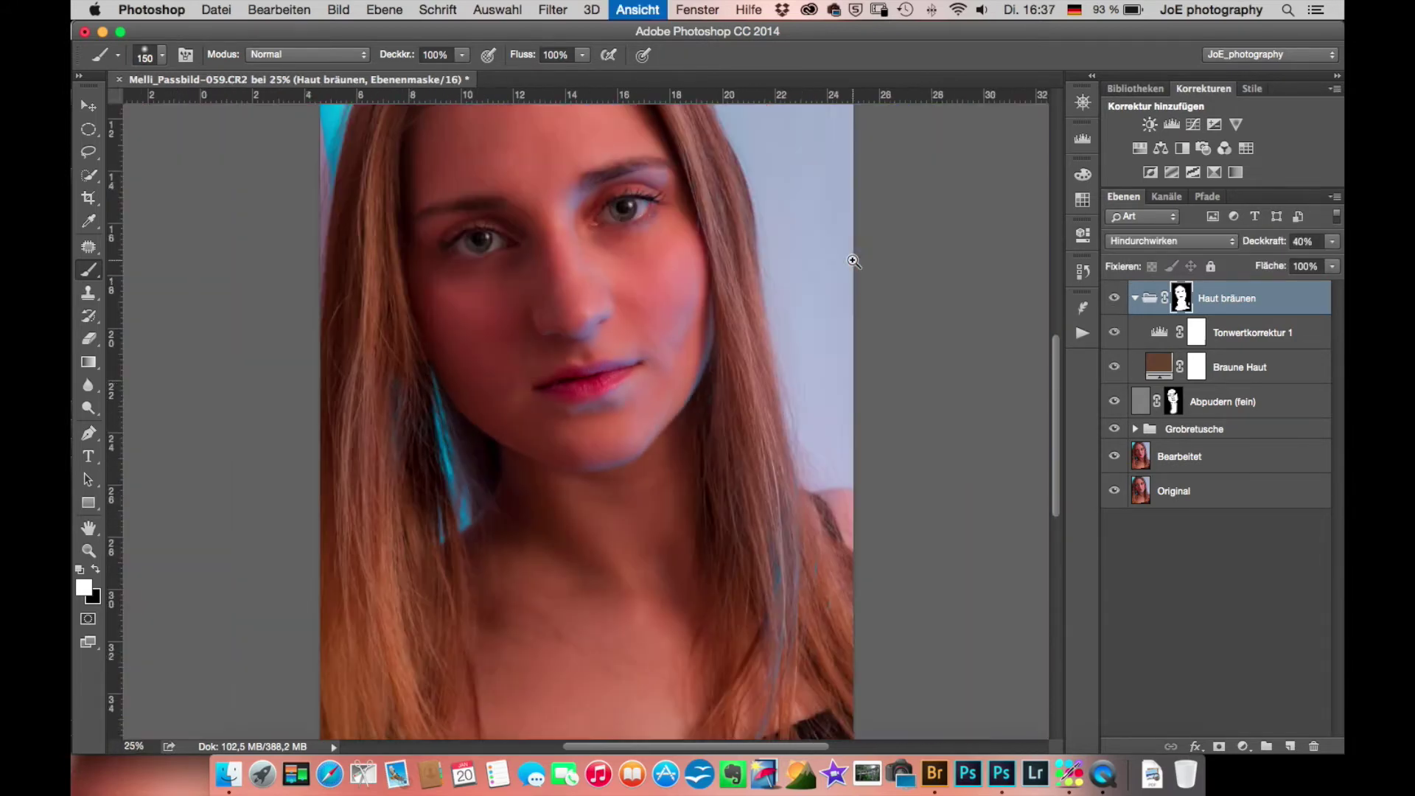
key("super+0")
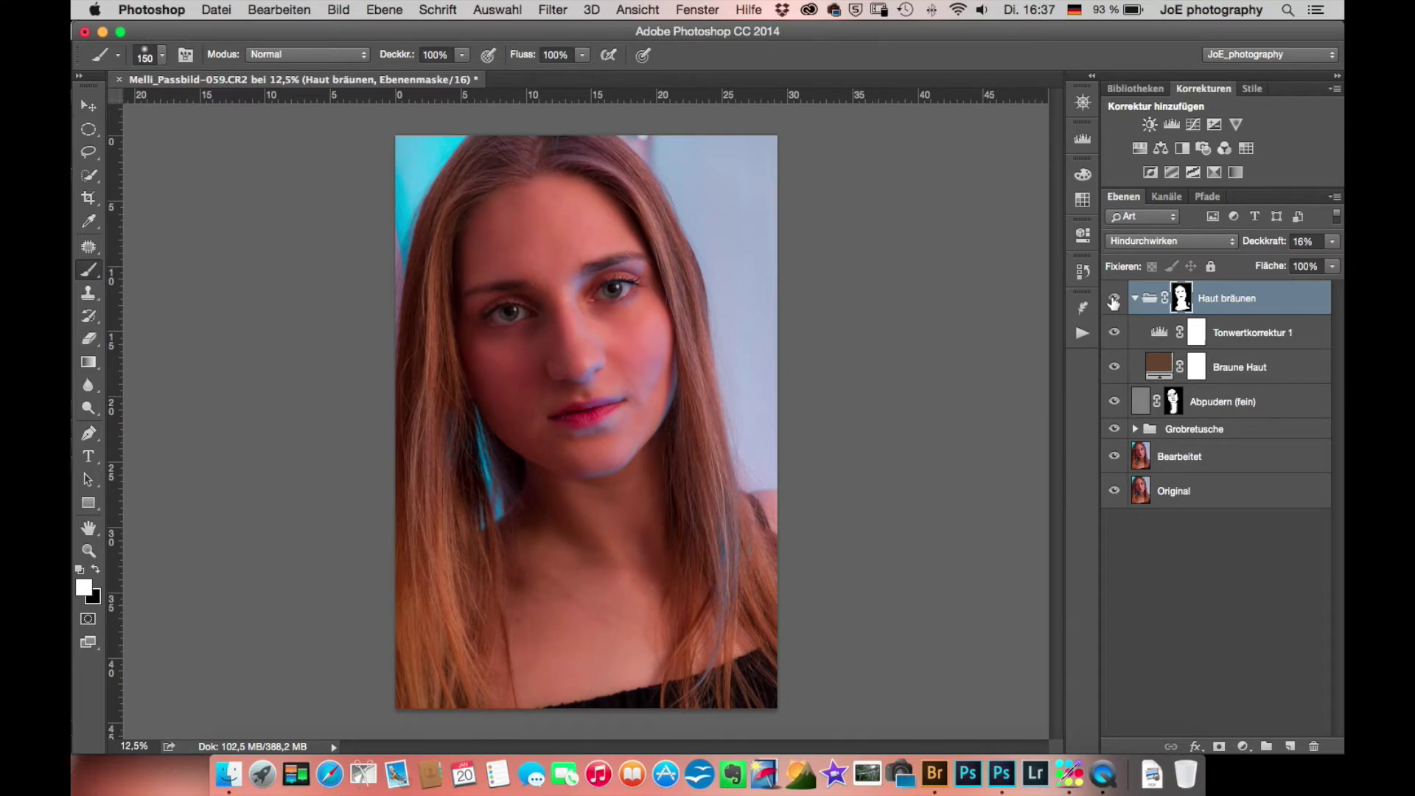
- Add the Augen betonen eye layer from Beauty Retouch's eye options
left_click(1082, 308)
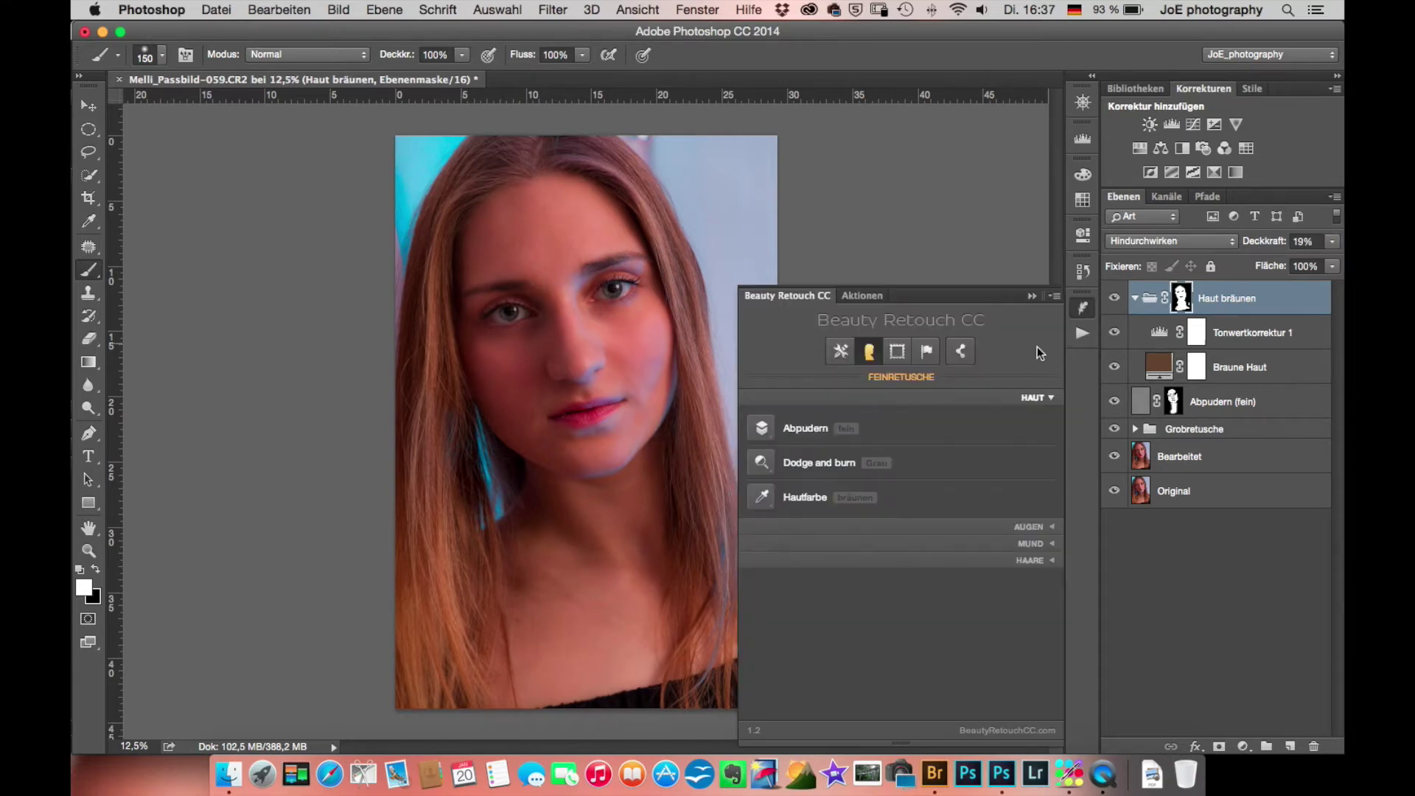
left_click(1051, 543)
left_click(771, 458)
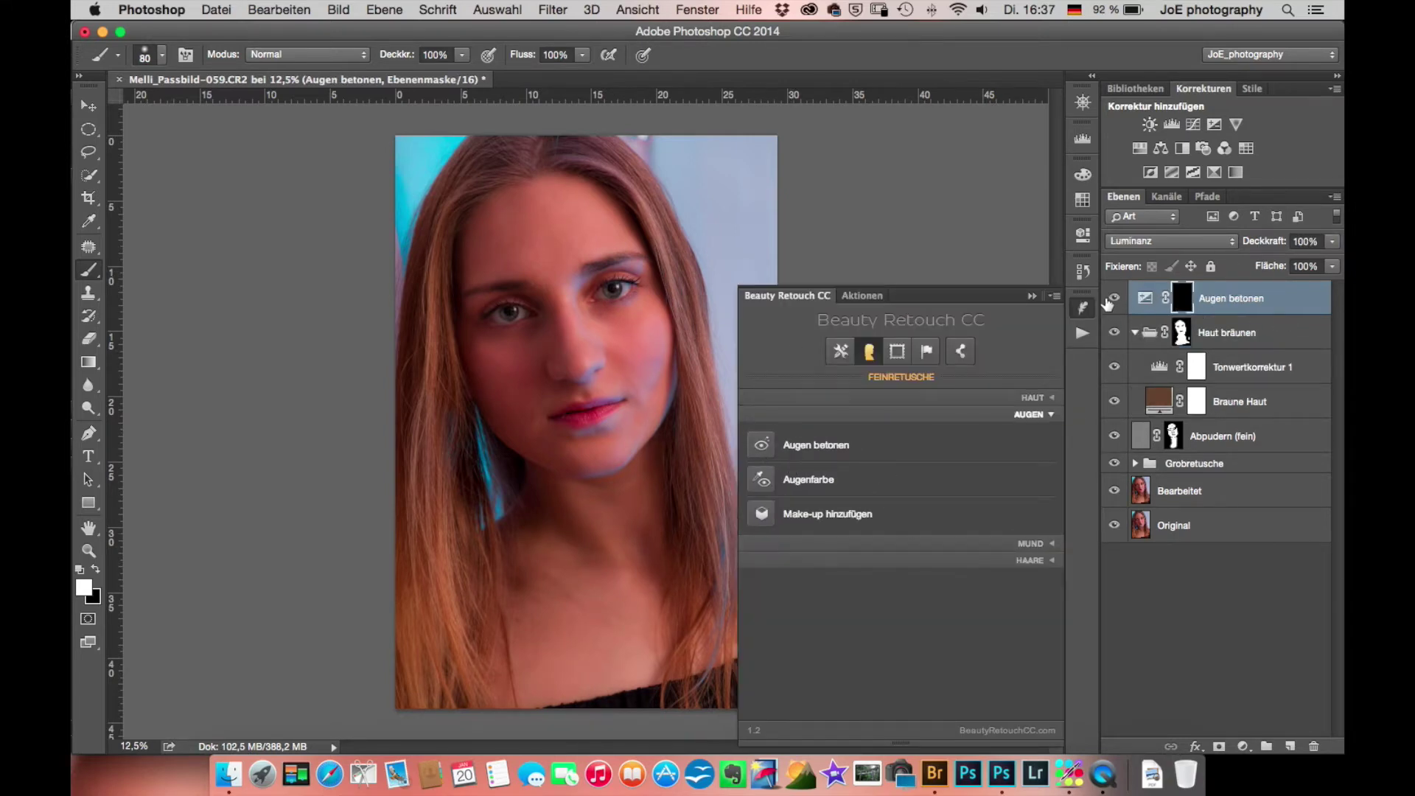
- Brighten the left eye's white and iris on the Augen betonen mask with a 40 then 25 px brush
scroll(586, 420, "up", 10)
mouse_move(641, 342)
left_mouse_down()
mouse_move(498, 605)
mouse_move(325, 788)
left_mouse_up()
key("bracketleft")
key("bracketleft")
key("bracketleft")
mouse_move(509, 528)
left_mouse_down()
mouse_move(749, 462)
mouse_move(714, 291)
left_mouse_up()
key("bracketleft")
key("bracketleft")
key("bracketleft")
mouse_move(580, 378)
left_mouse_down()
mouse_move(556, 388)
mouse_move(534, 329)
mouse_move(617, 395)
left_mouse_up()
key("x")
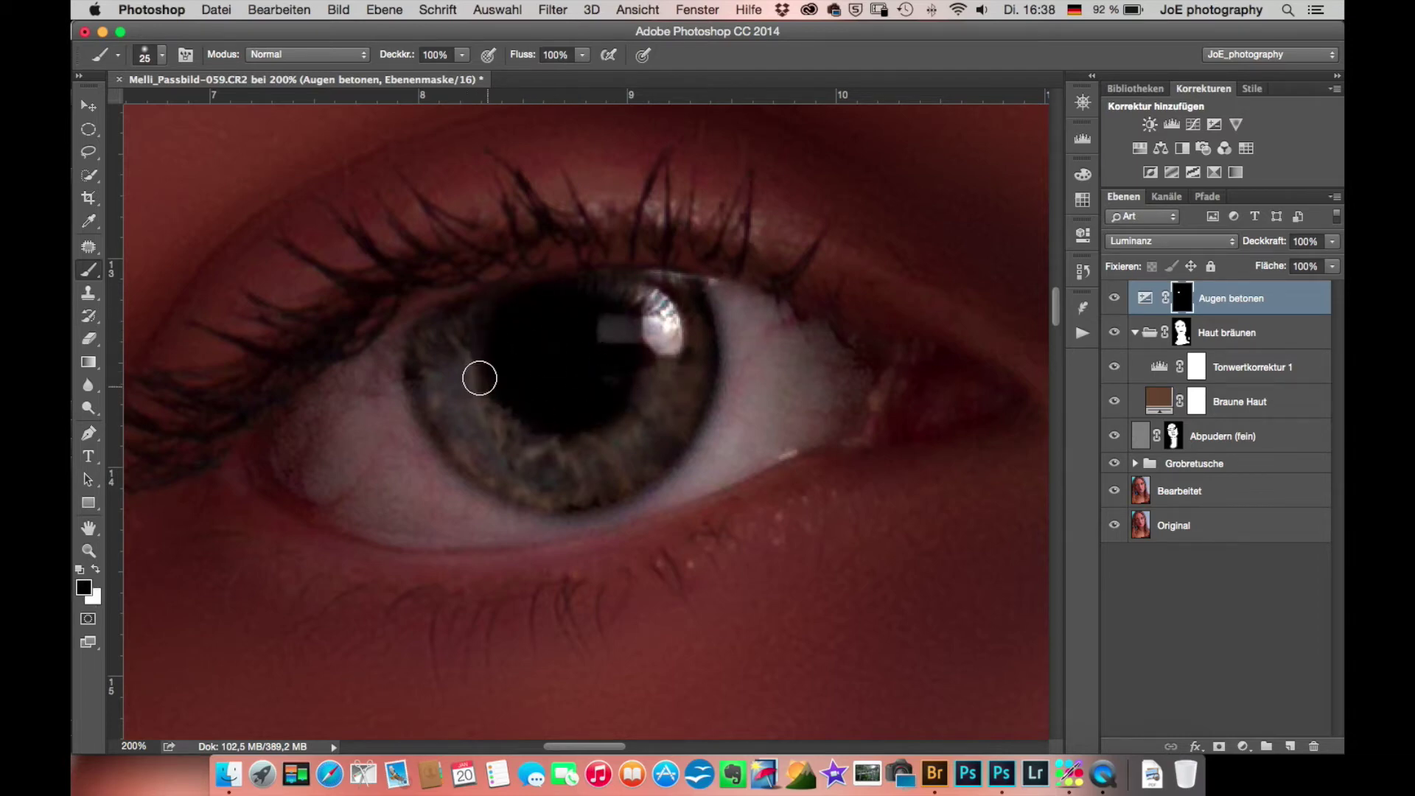
key("x")
left_click_drag(456, 335, 433, 384)
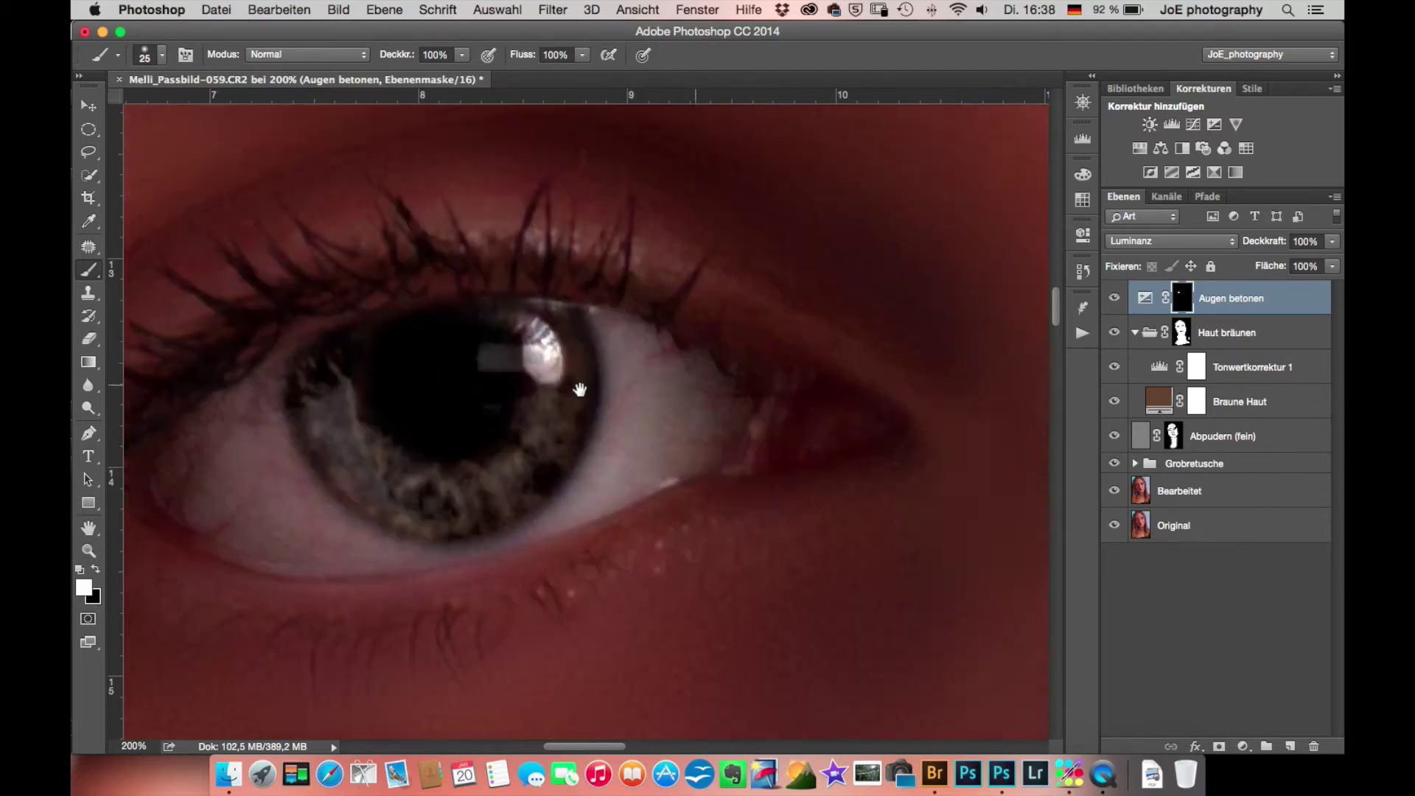
- Brighten the other eye's white, then set Augen betonen opacity to 54%
mouse_move(824, 410)
left_mouse_down()
mouse_move(469, 401)
mouse_move(291, 676)
left_mouse_up()
mouse_move(398, 521)
left_mouse_down()
mouse_move(578, 560)
mouse_move(919, 430)
mouse_move(483, 417)
mouse_move(600, 467)
left_mouse_up()
key("bracketright")
key("bracketright")
key("bracketright")
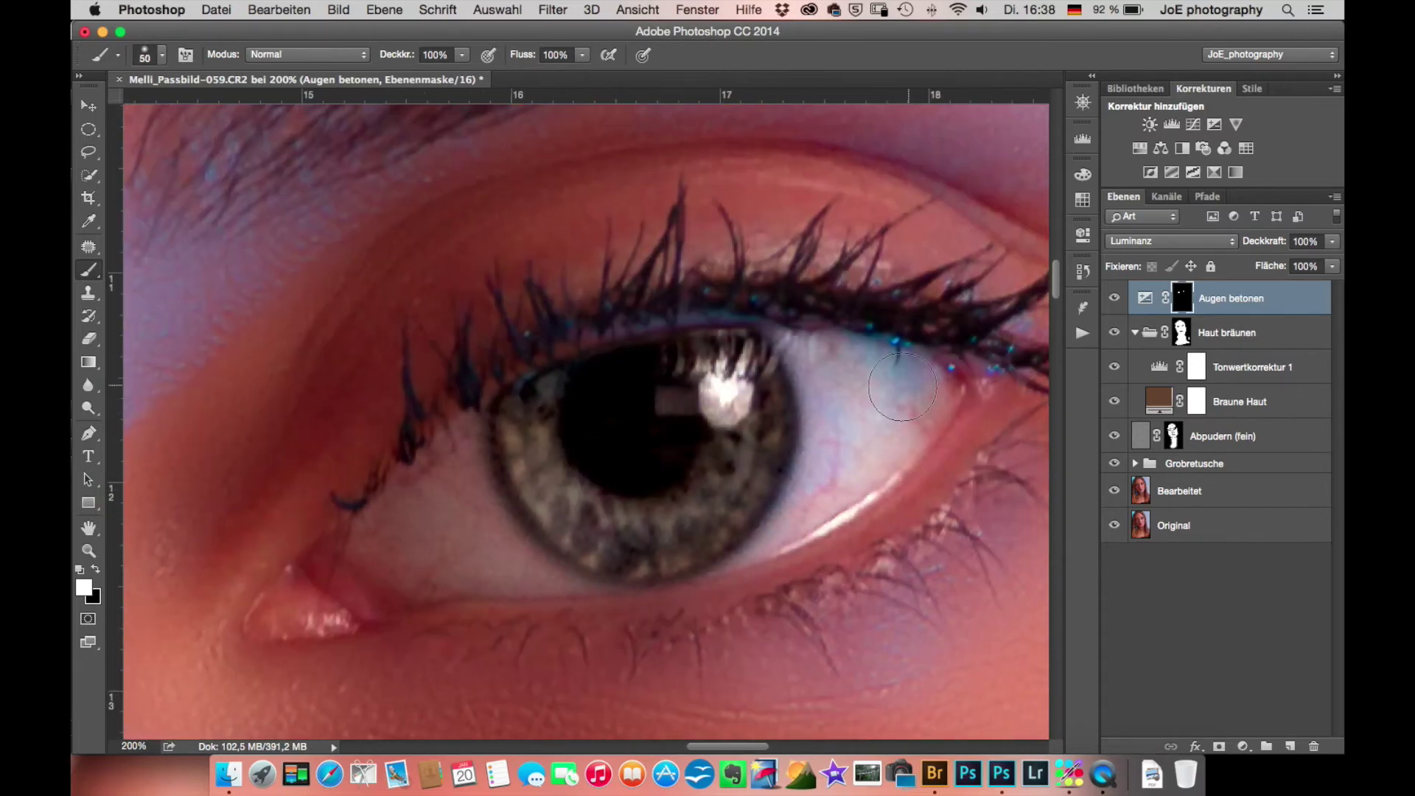
type("54")
key("Return")
key("super+minus")
key("super+minus")
key("super+minus")
key("super+minus")
left_click_drag(1282, 241, 1269, 243)
left_click(1083, 310)
- Add the Augenfarbe layer, paint the first iris blue, and clear the pupil and highlight
left_click(762, 480)
left_click(1083, 307)
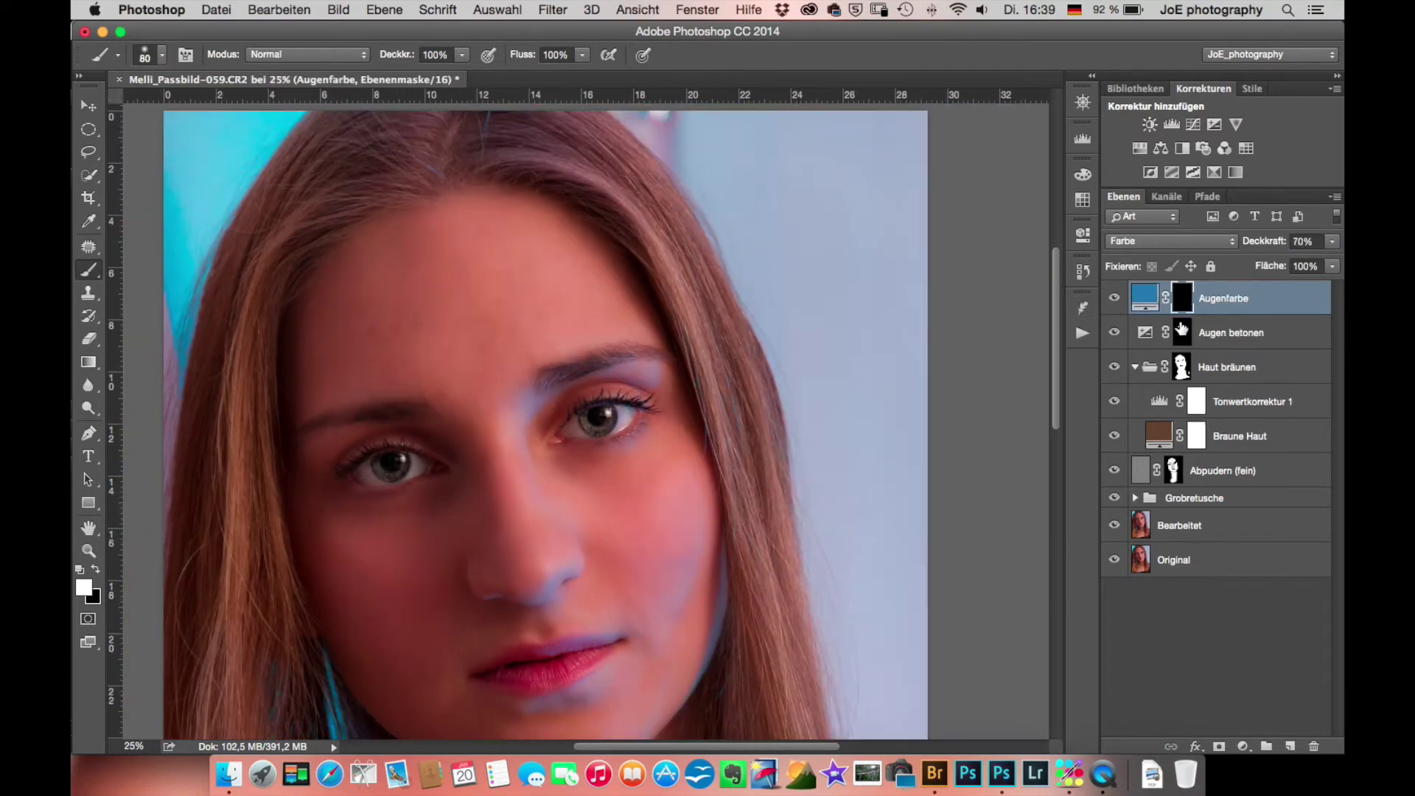
key("super+plus")
key("super+plus")
key("super+plus")
mouse_move(613, 351)
left_mouse_down()
mouse_move(765, 411)
mouse_move(720, 300)
mouse_move(790, 404)
left_mouse_up()
key("x")
mouse_move(908, 315)
left_mouse_down()
mouse_move(767, 324)
mouse_move(707, 472)
mouse_move(632, 348)
mouse_move(334, 435)
mouse_move(789, 354)
mouse_move(563, 373)
left_mouse_up()
key("x")
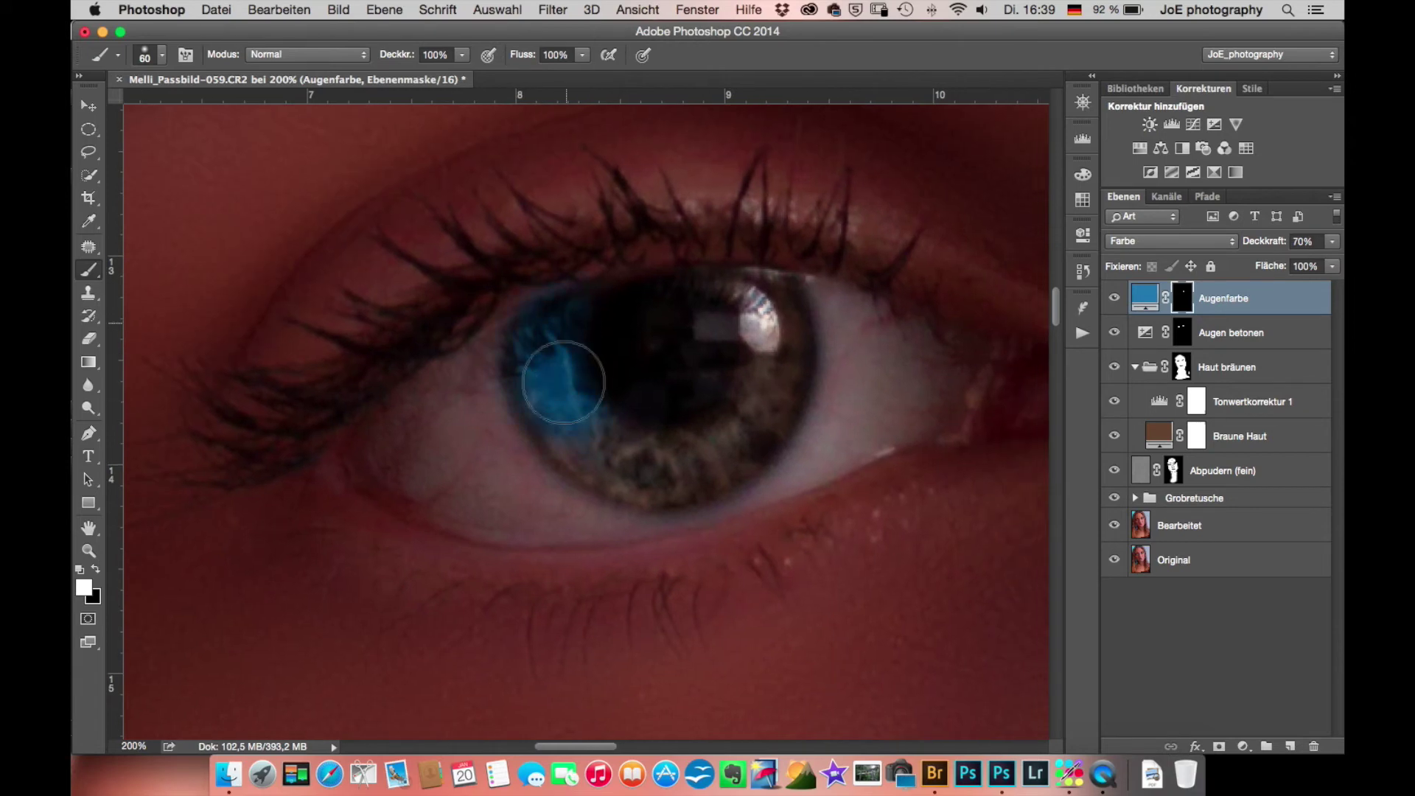
- Remove the blue patch from the other eye's pupil and fit the whole image
key("x")
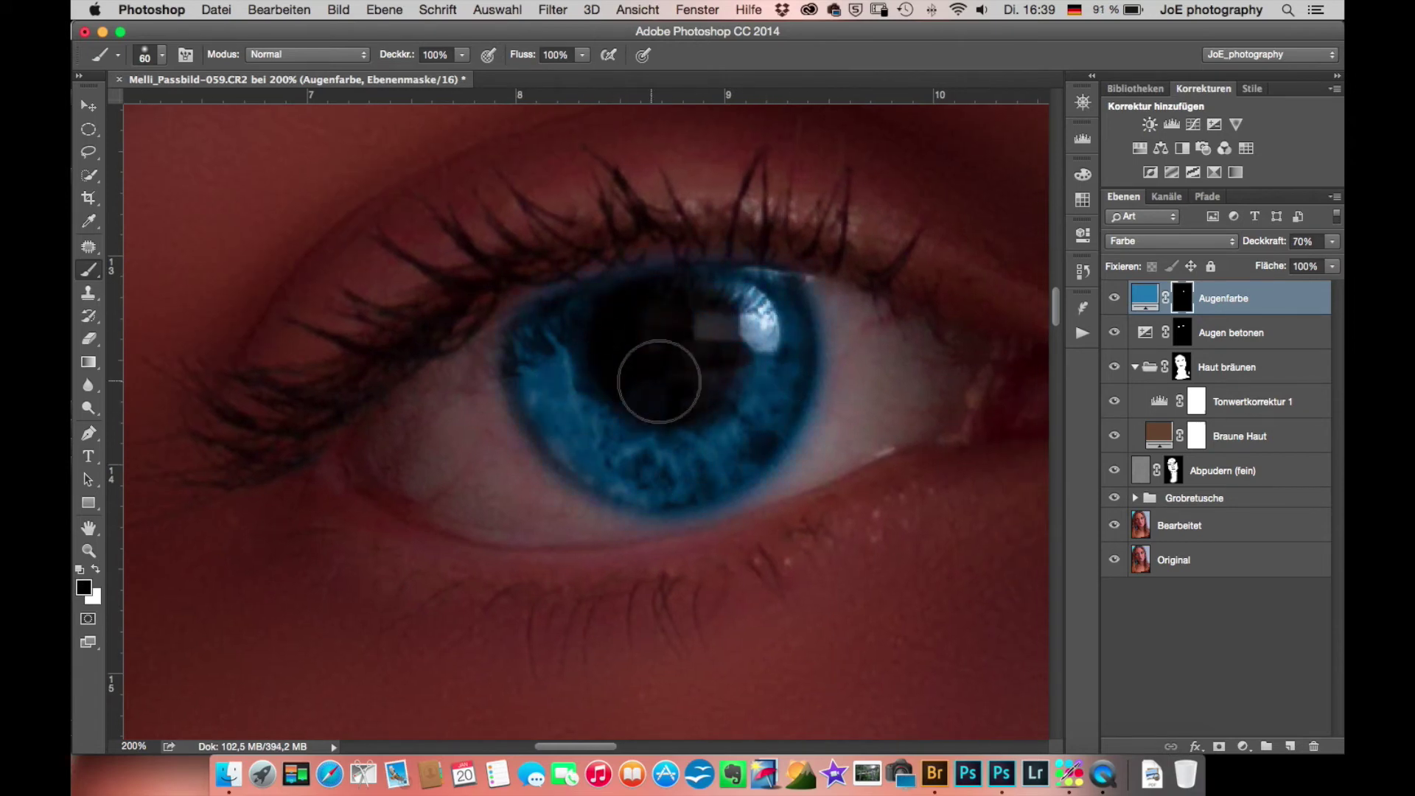
left_click_drag(658, 380, 450, 479)
left_click_drag(657, 300, 668, 284)
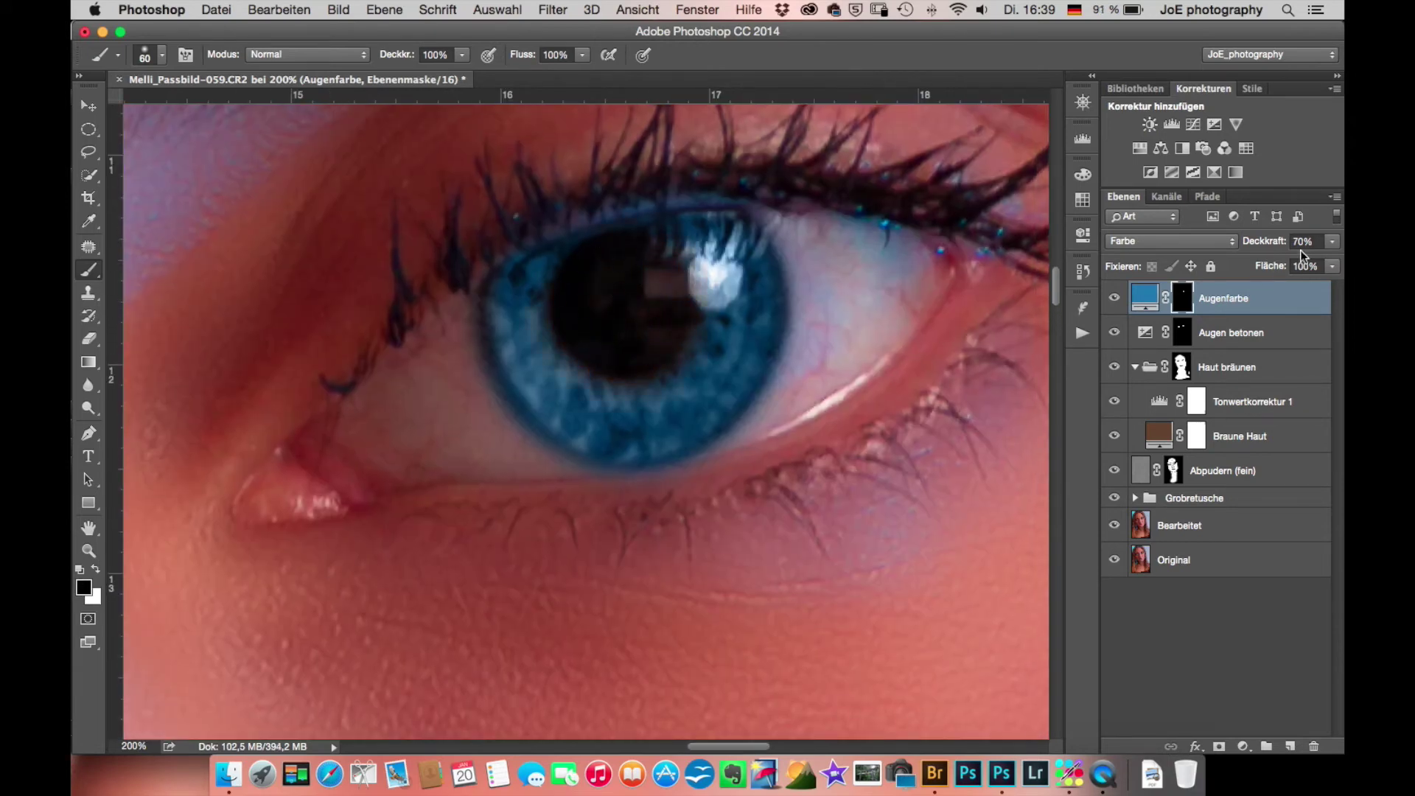
key("ctrl+0")
key("ctrl+plus")
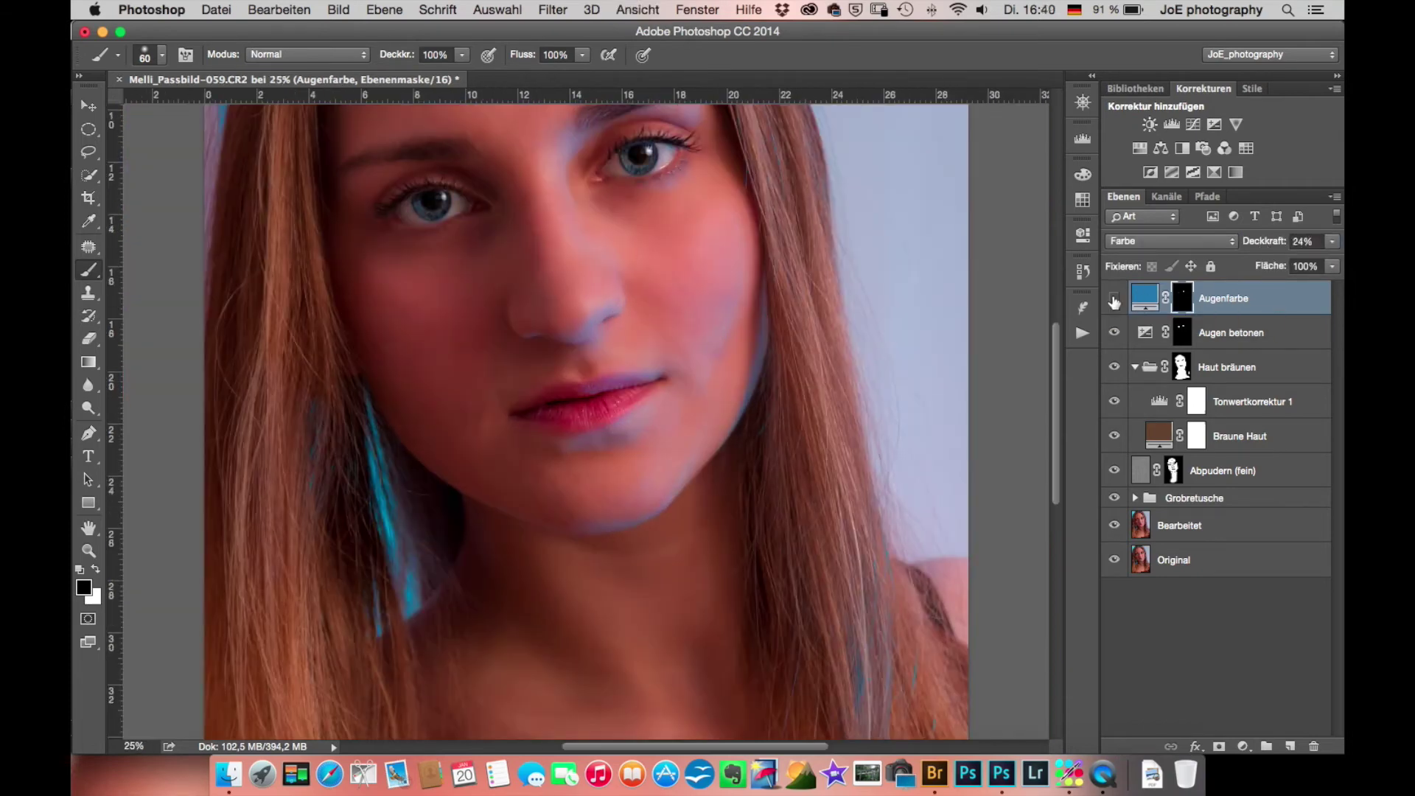
key("ctrl+0")
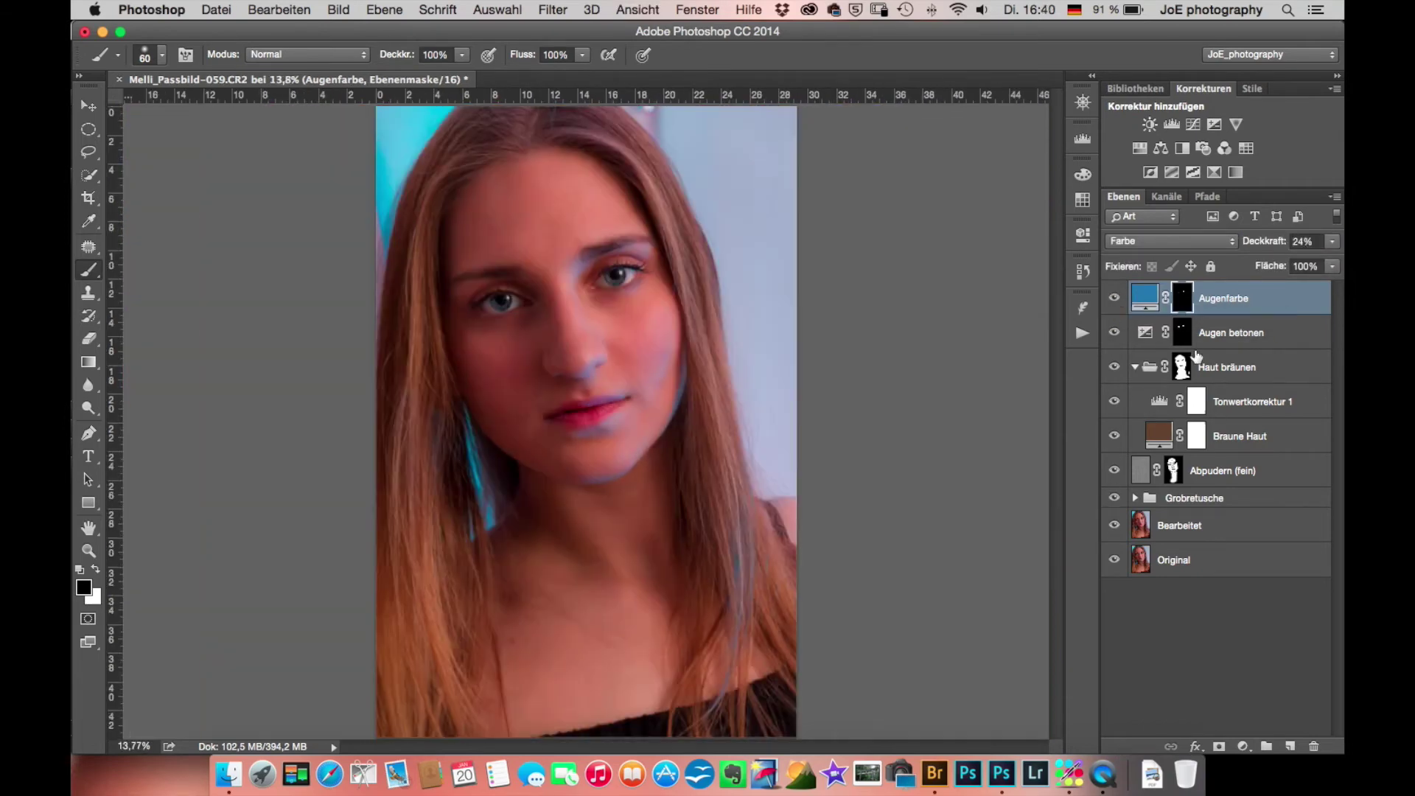
left_click(1083, 309)
- Soften the lips with a Lippen weicher group at 31%, then add a Lippenglanz group
left_click(1054, 543)
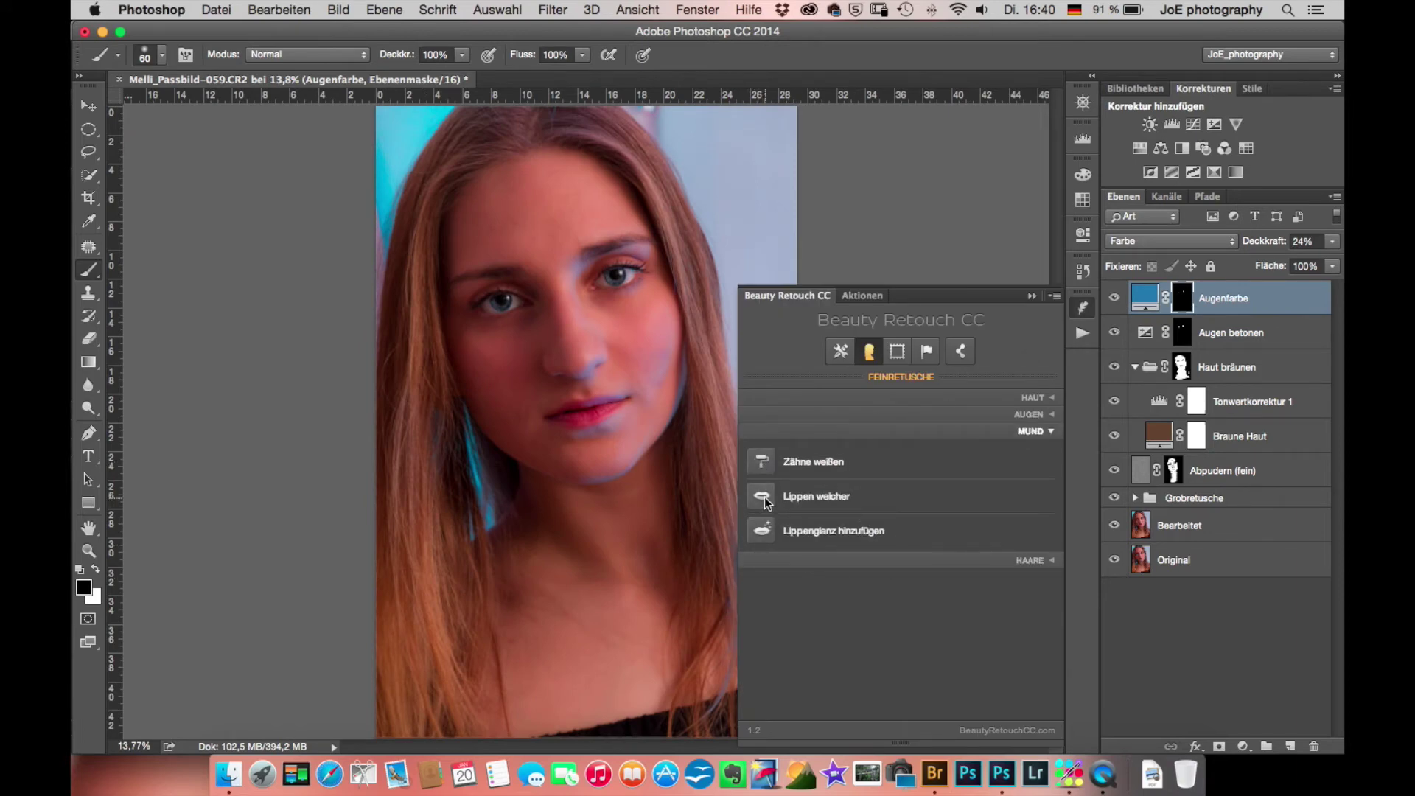
left_click(764, 491)
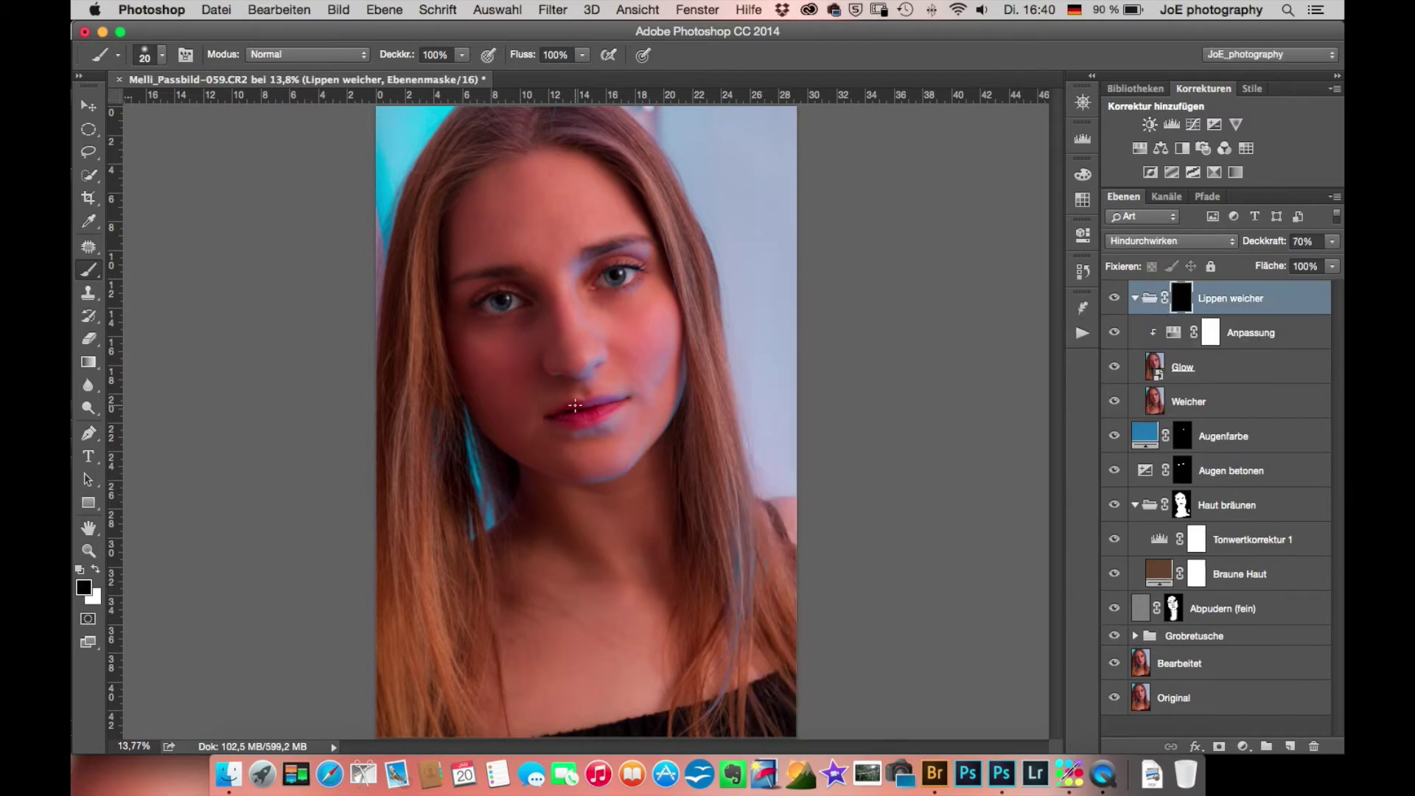
key("x")
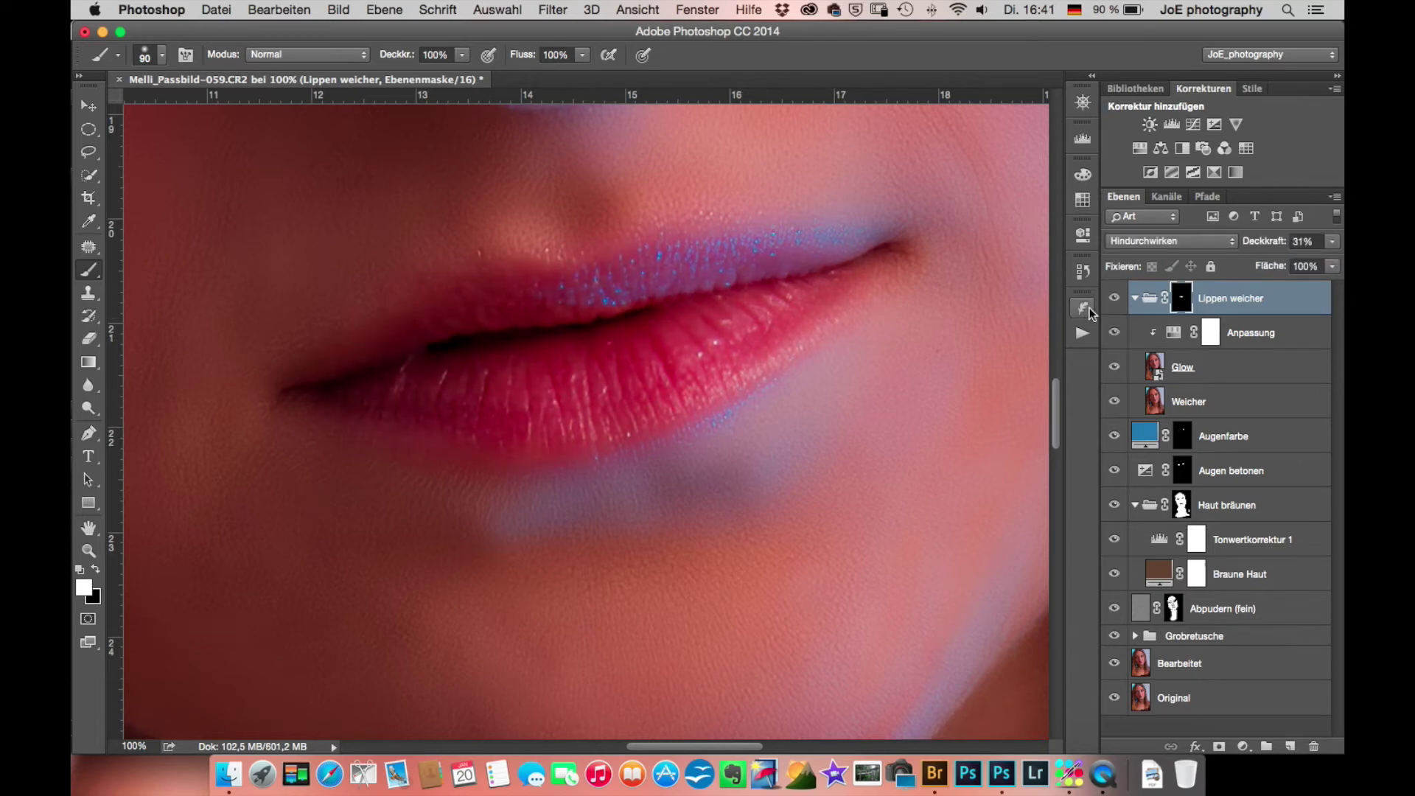
left_click(1083, 308)
left_click(917, 354)
- Paint gloss onto the lower lip and set the Lippenglanz group to 10% opacity
left_click_drag(544, 385, 616, 320)
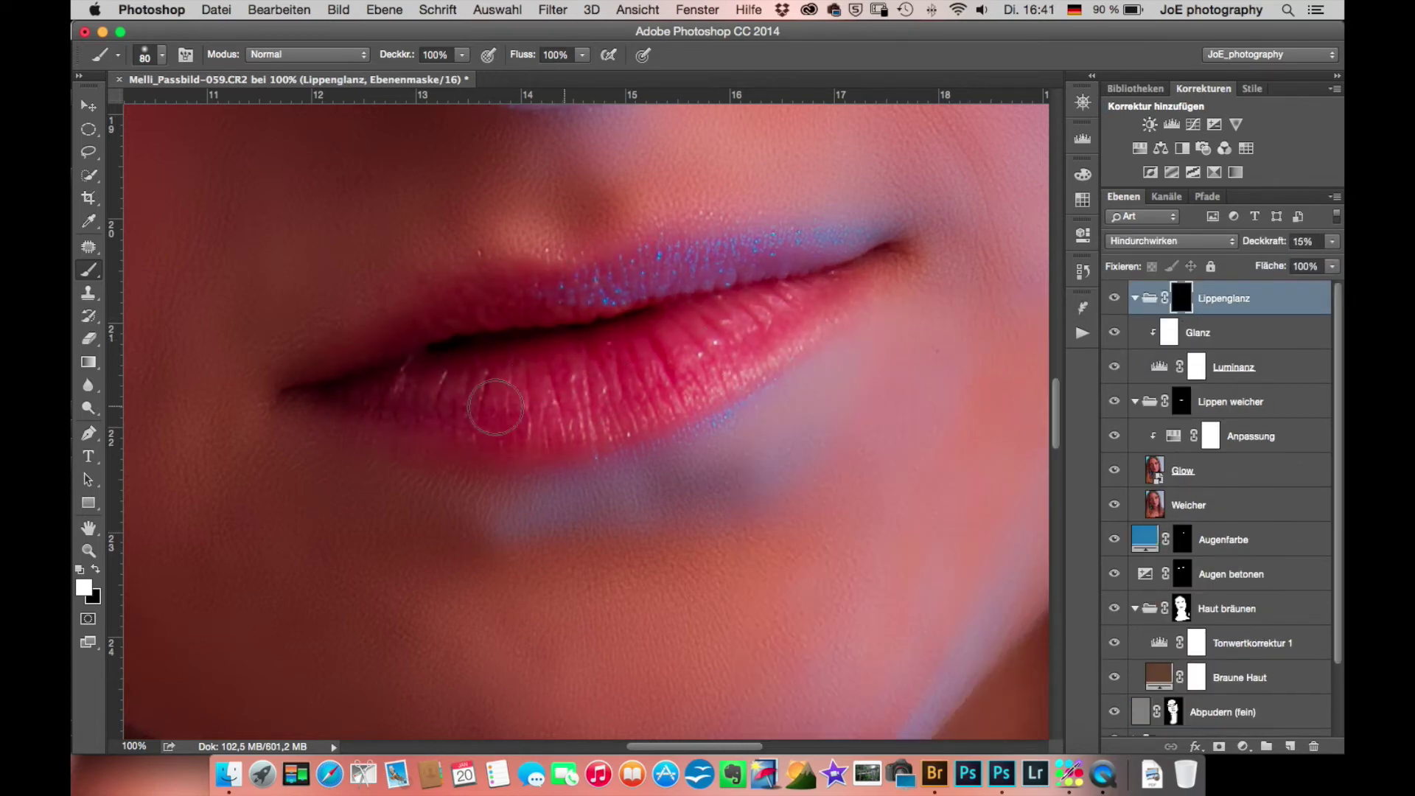
left_click_drag(1270, 242, 1261, 246)
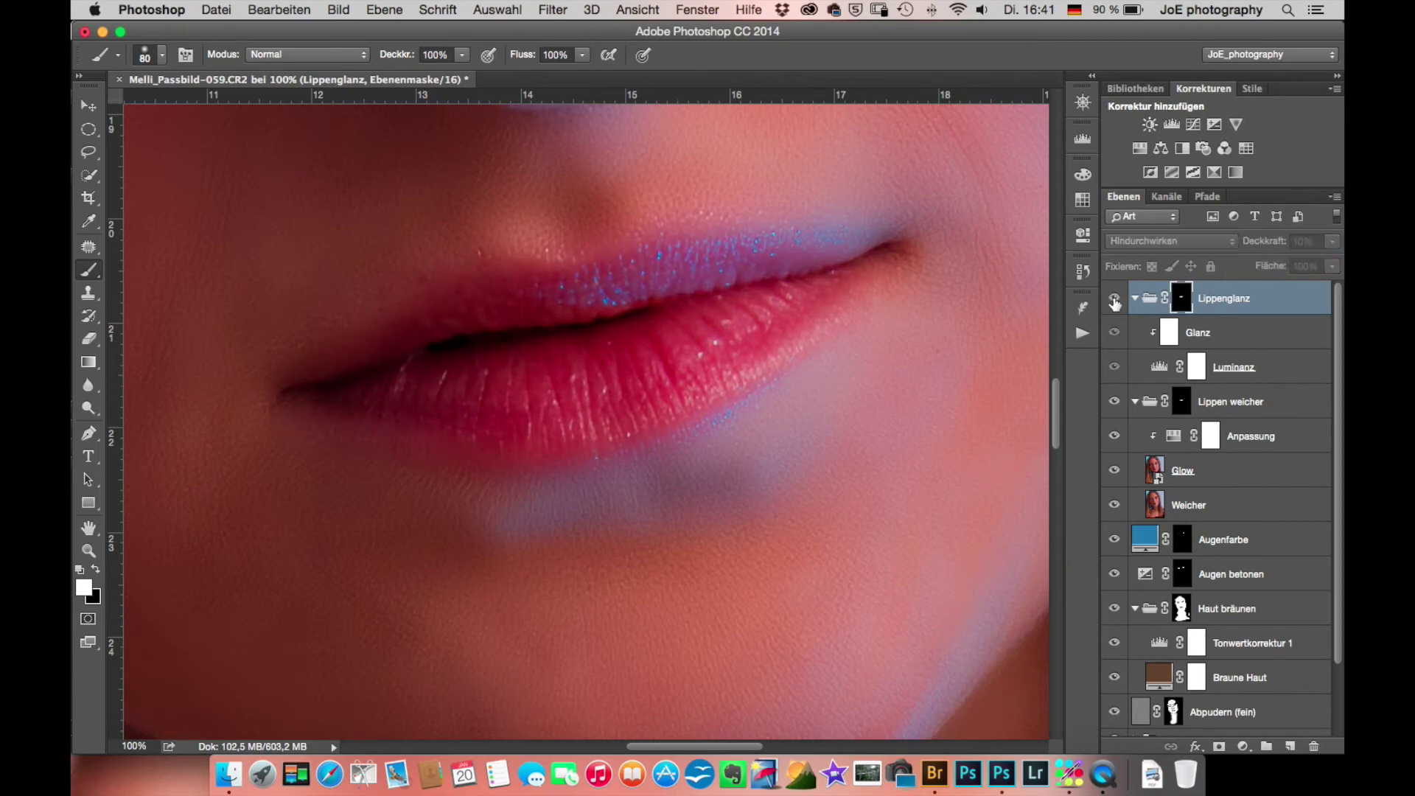
key("super+0")
- Collapse the Lippenglanz, Lippen weicher and Haut bräunen groups in the Layers panel
scroll(1339, 459, "down", 3)
scroll(1340, 459, "down", 2)
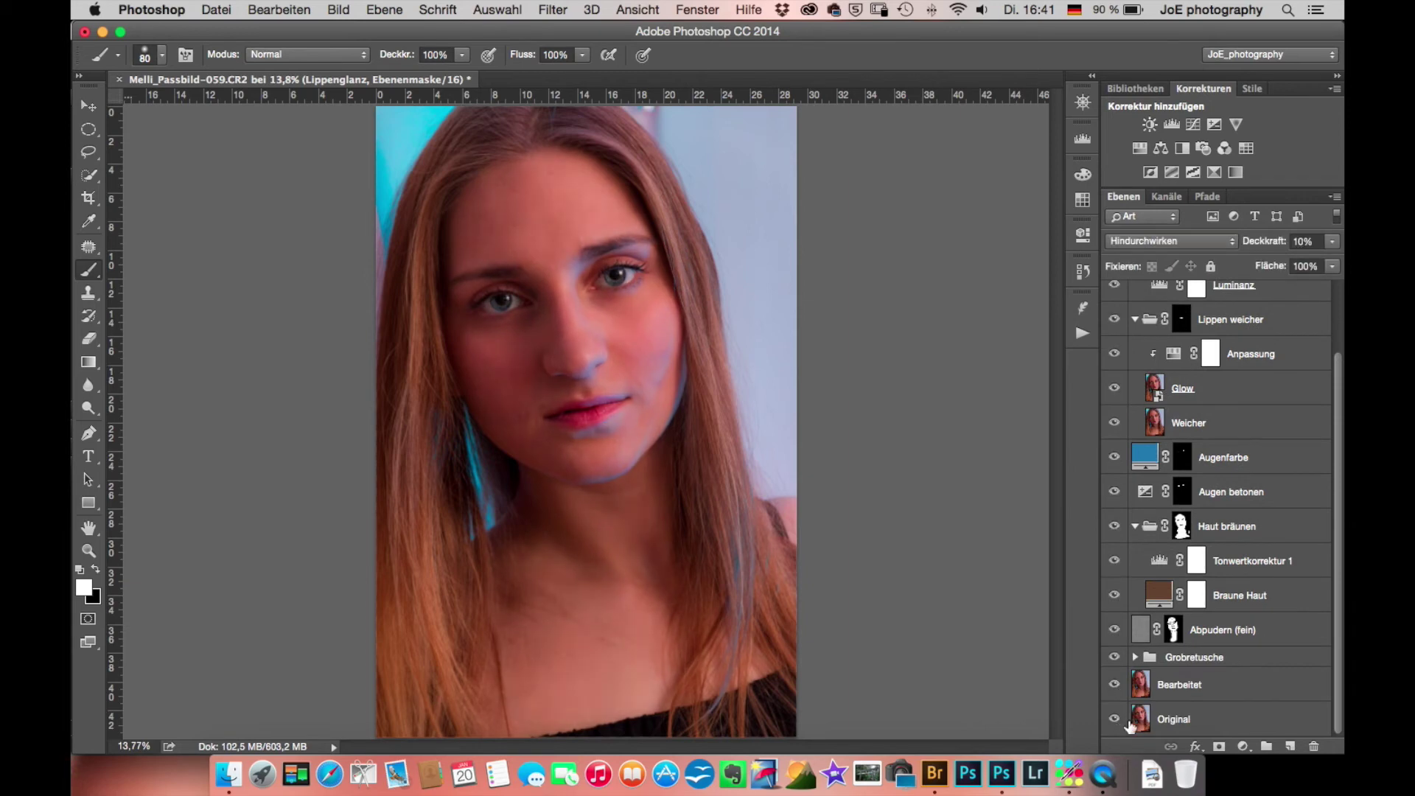
scroll(1216, 516, "up", 3)
left_click(1135, 298)
left_click(1136, 333)
left_click(1136, 436)
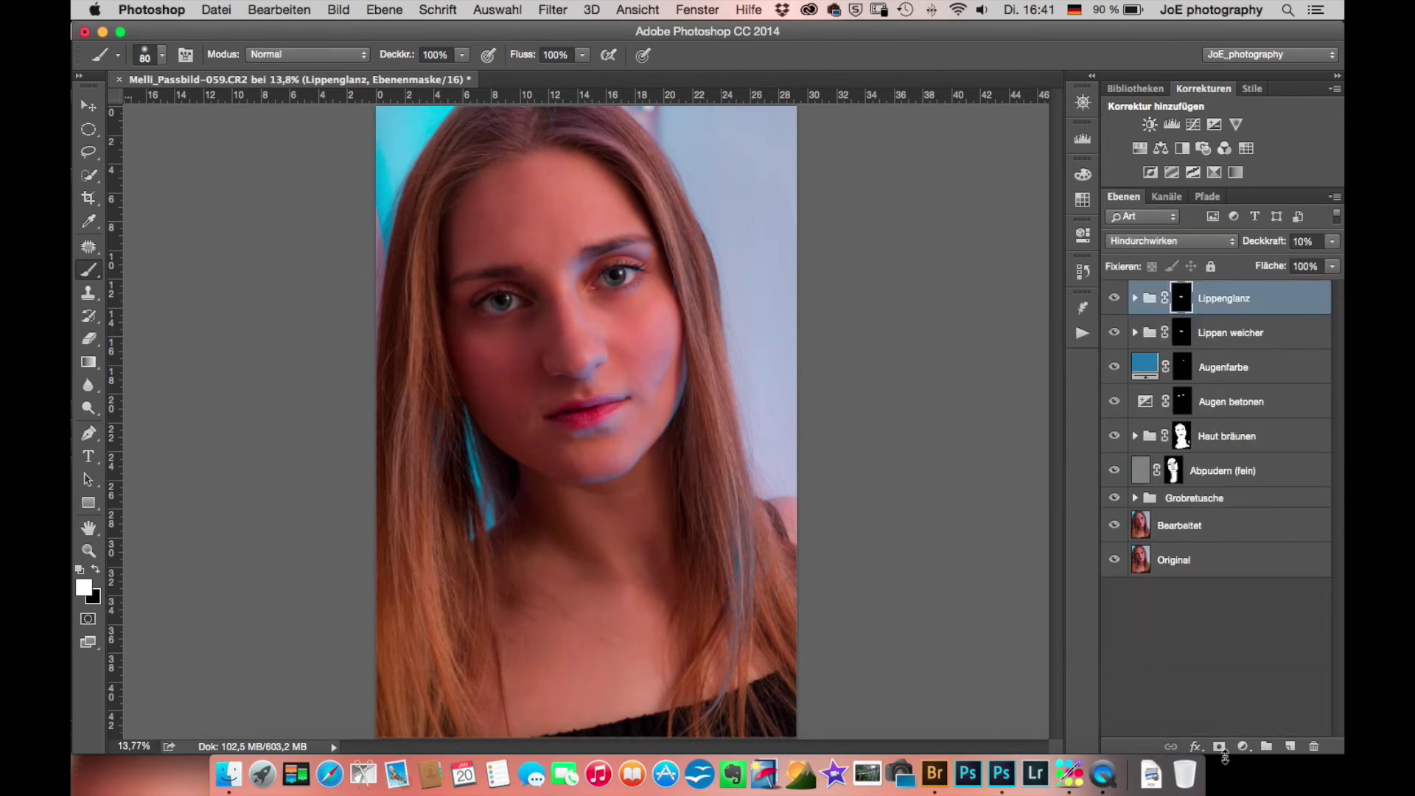
- Browse the Beauty Retusch actions list, then view the lips at 100%
left_click(1083, 308)
left_click(827, 474)
left_click(1083, 309)
key("ctrl+1")
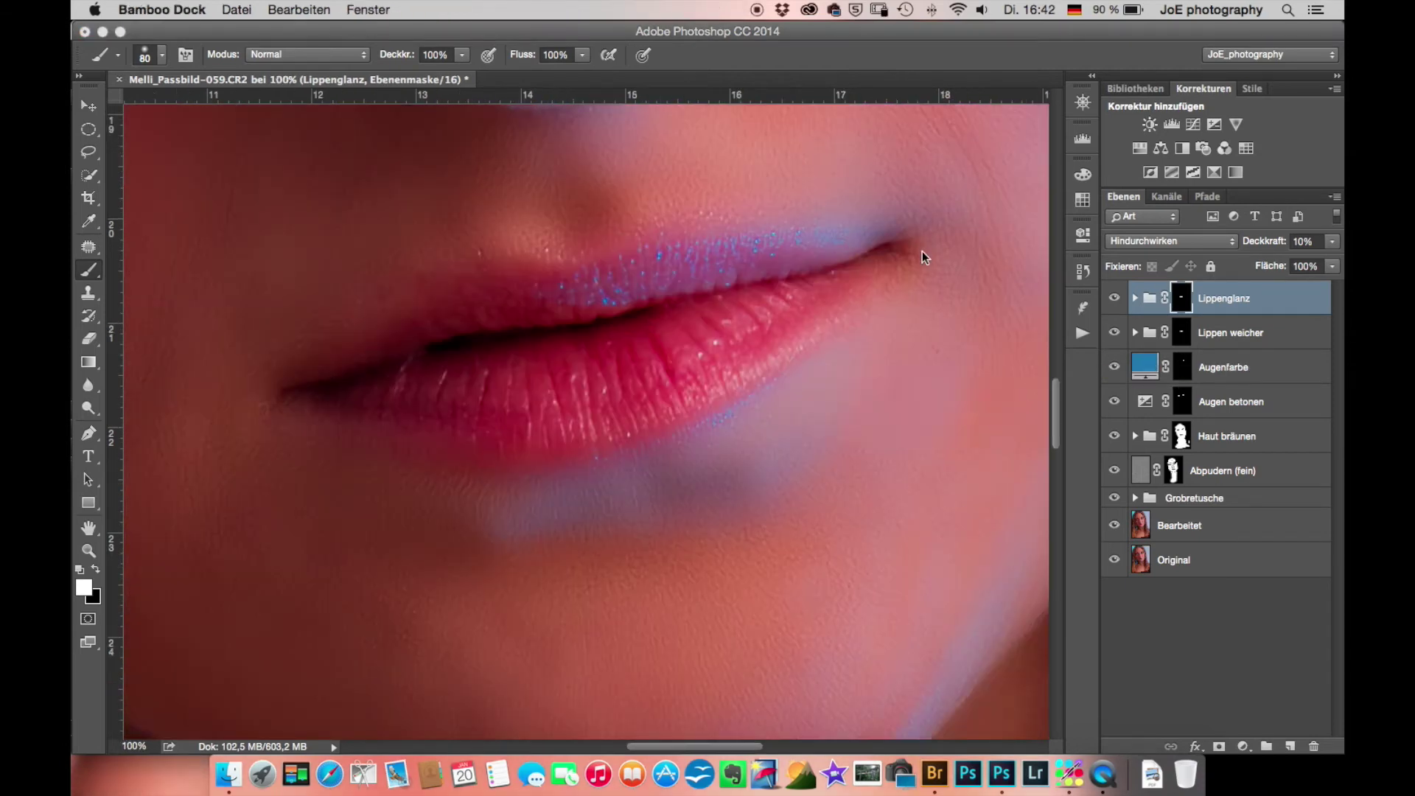
- On a new empty layer, heal the earring and pink hairline blur with the Healing Brush
mouse_move(764, 245)
left_mouse_down()
mouse_move(736, 458)
mouse_move(752, 623)
left_mouse_up()
mouse_move(752, 369)
left_mouse_down()
mouse_move(793, 555)
mouse_move(448, 496)
left_mouse_up()
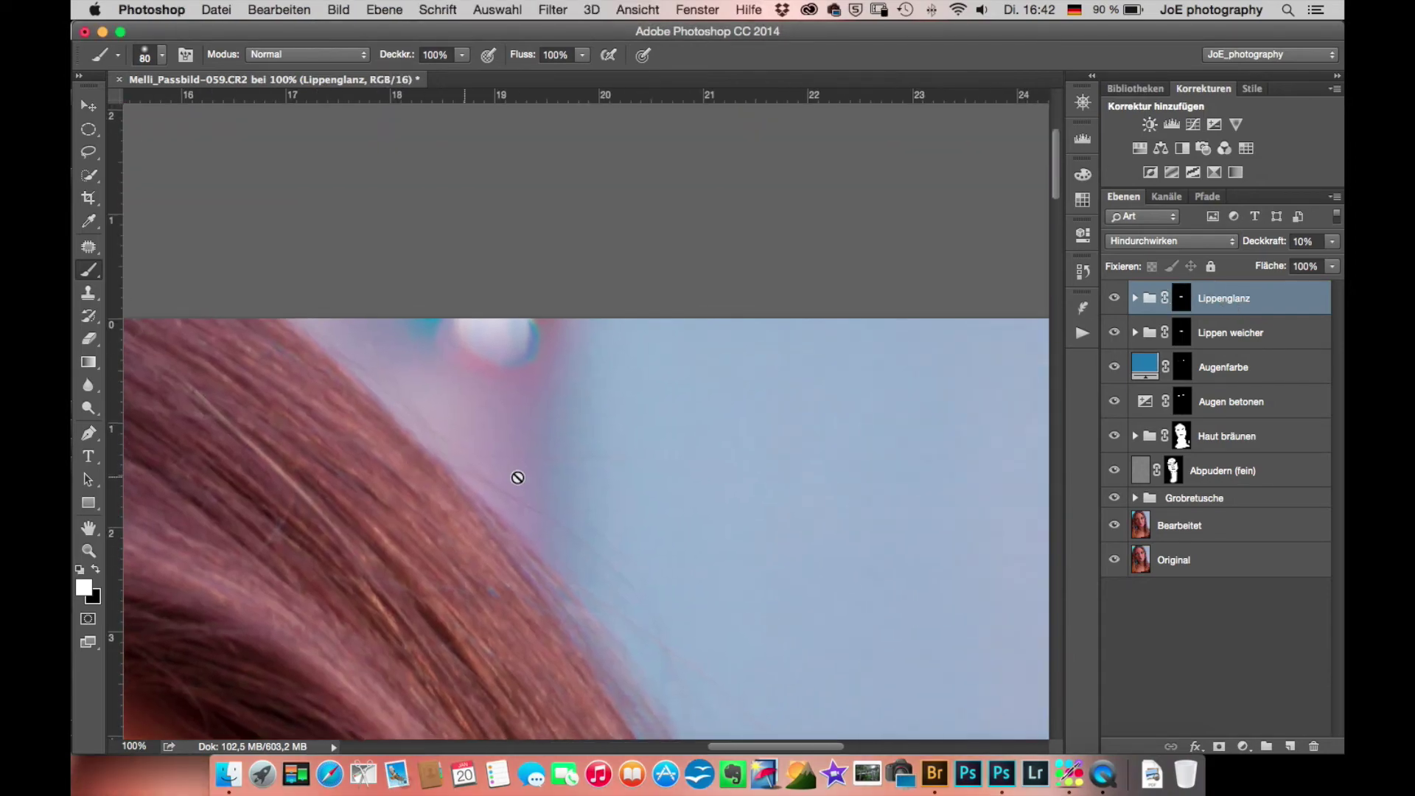
left_click(1290, 747)
left_click(89, 247)
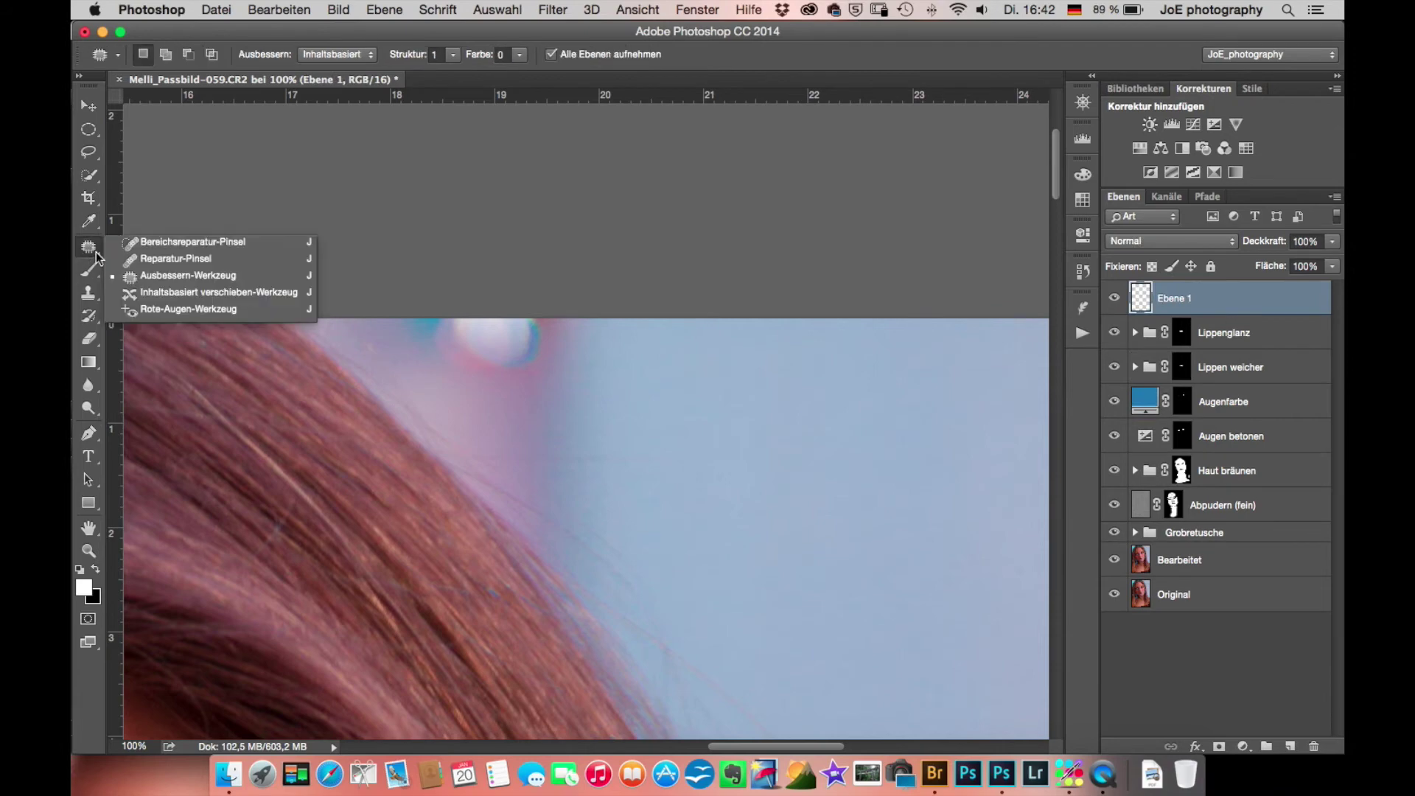
left_click(140, 259)
left_click(716, 370, "alt")
left_click_drag(531, 339, 589, 354)
mouse_move(457, 332)
left_mouse_down()
mouse_move(531, 347)
mouse_move(496, 329)
mouse_move(649, 599)
left_mouse_up()
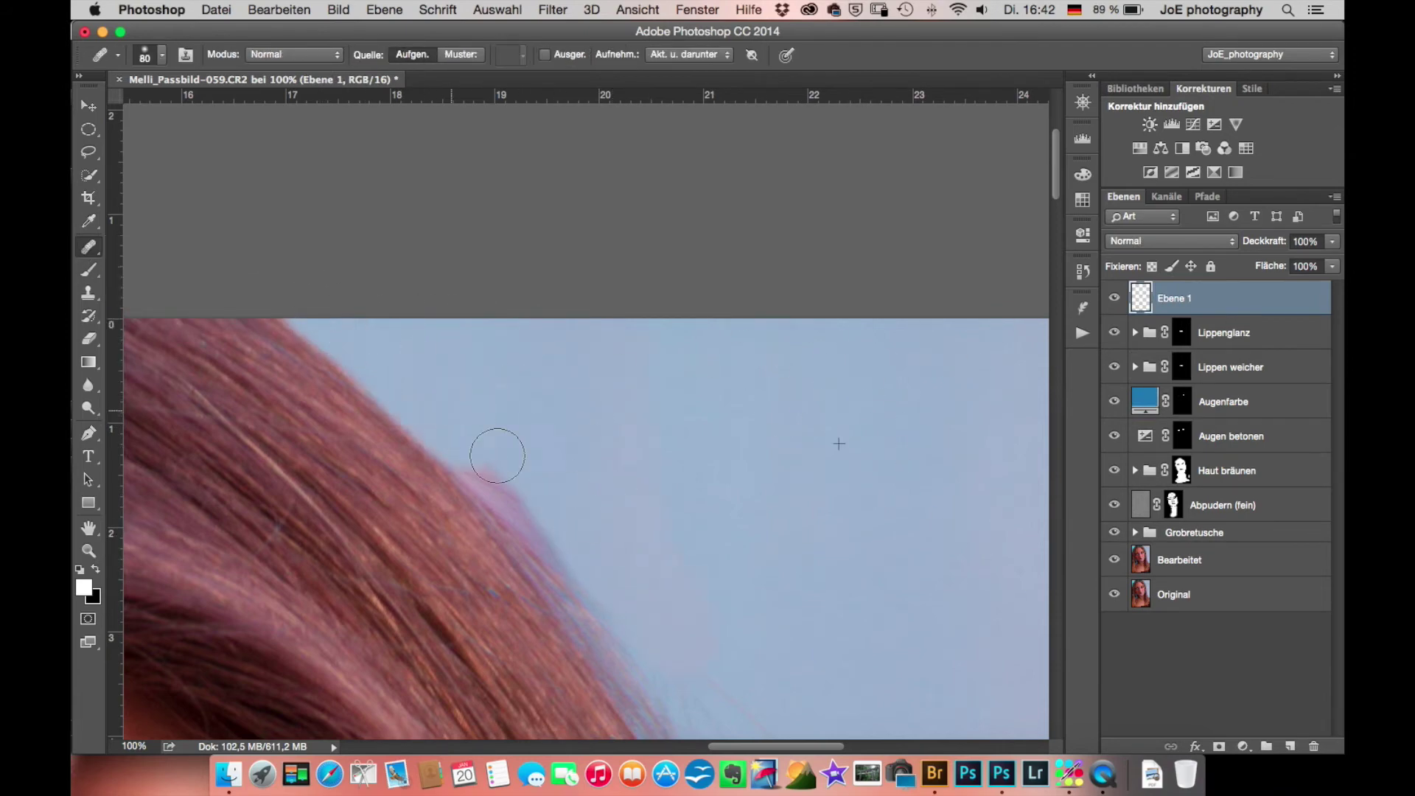
- Undo those strokes, recreate the empty cleanup layer and retry healing the background
key("super+alt+z")
key("super+alt+z")
key("super+alt+z")
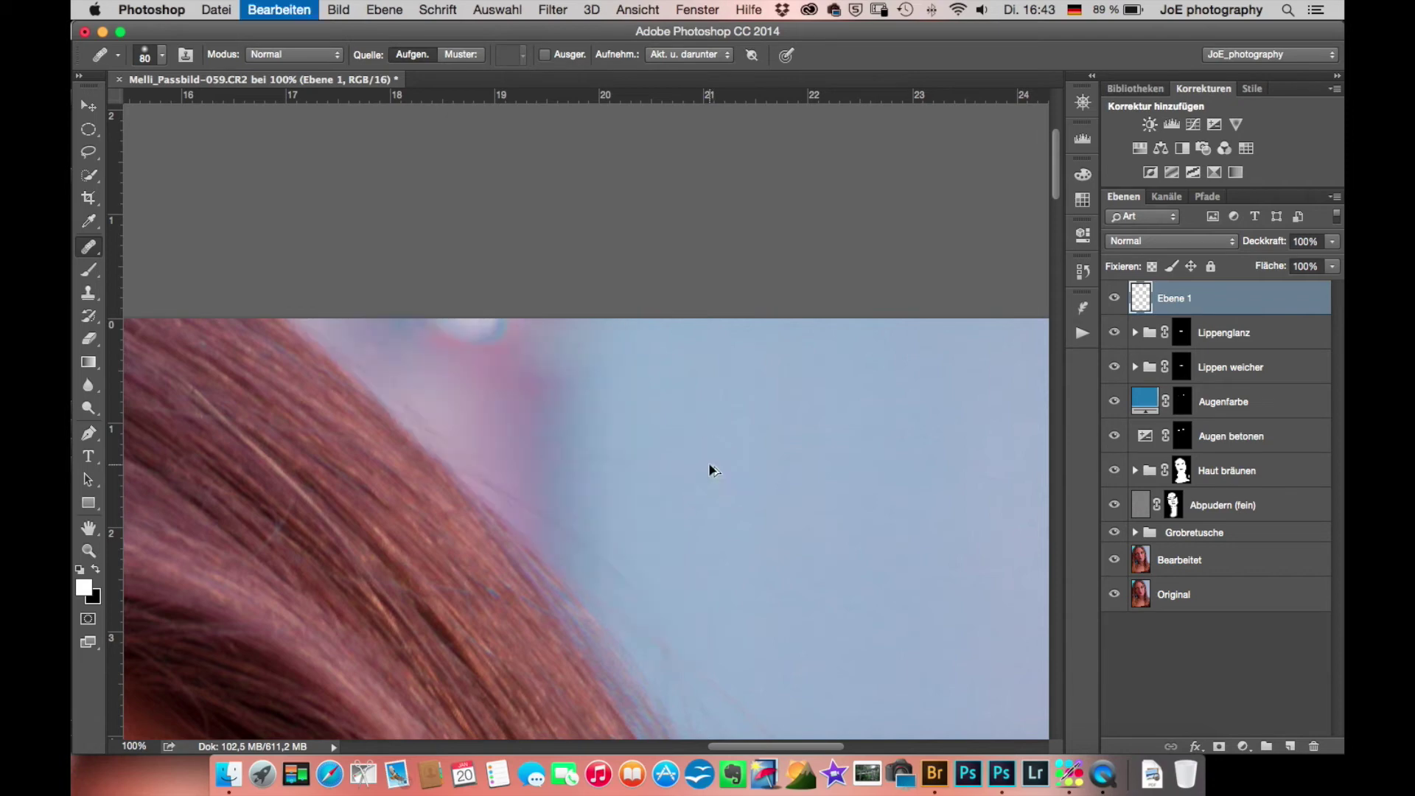
key("super+alt+z")
left_click(1297, 746)
scroll(811, 384, "up", 2)
left_click(811, 383)
left_click(848, 306)
- Set the Healing Brush to Replace mode and heal away the earring and hair-edge spots
left_click(295, 54)
scroll(572, 320, "right", 8)
scroll(572, 319, "down", 3)
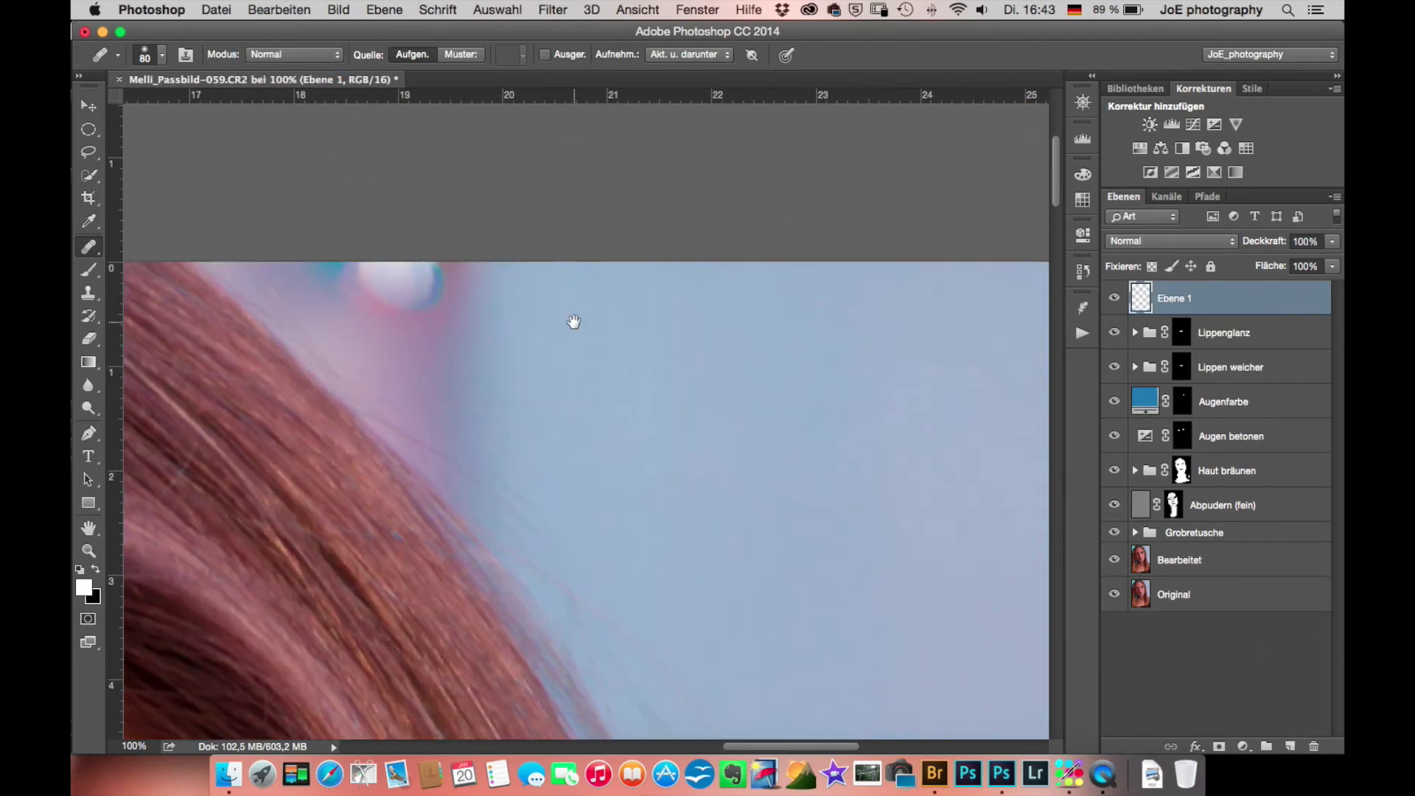
mouse_move(457, 287)
left_mouse_down()
mouse_move(369, 291)
mouse_move(499, 469)
mouse_move(349, 294)
mouse_move(319, 278)
mouse_move(221, 274)
left_mouse_up()
left_click(294, 54)
left_click_drag(553, 465, 528, 511)
scroll(527, 512, "down", 5)
left_click_drag(686, 564, 709, 668)
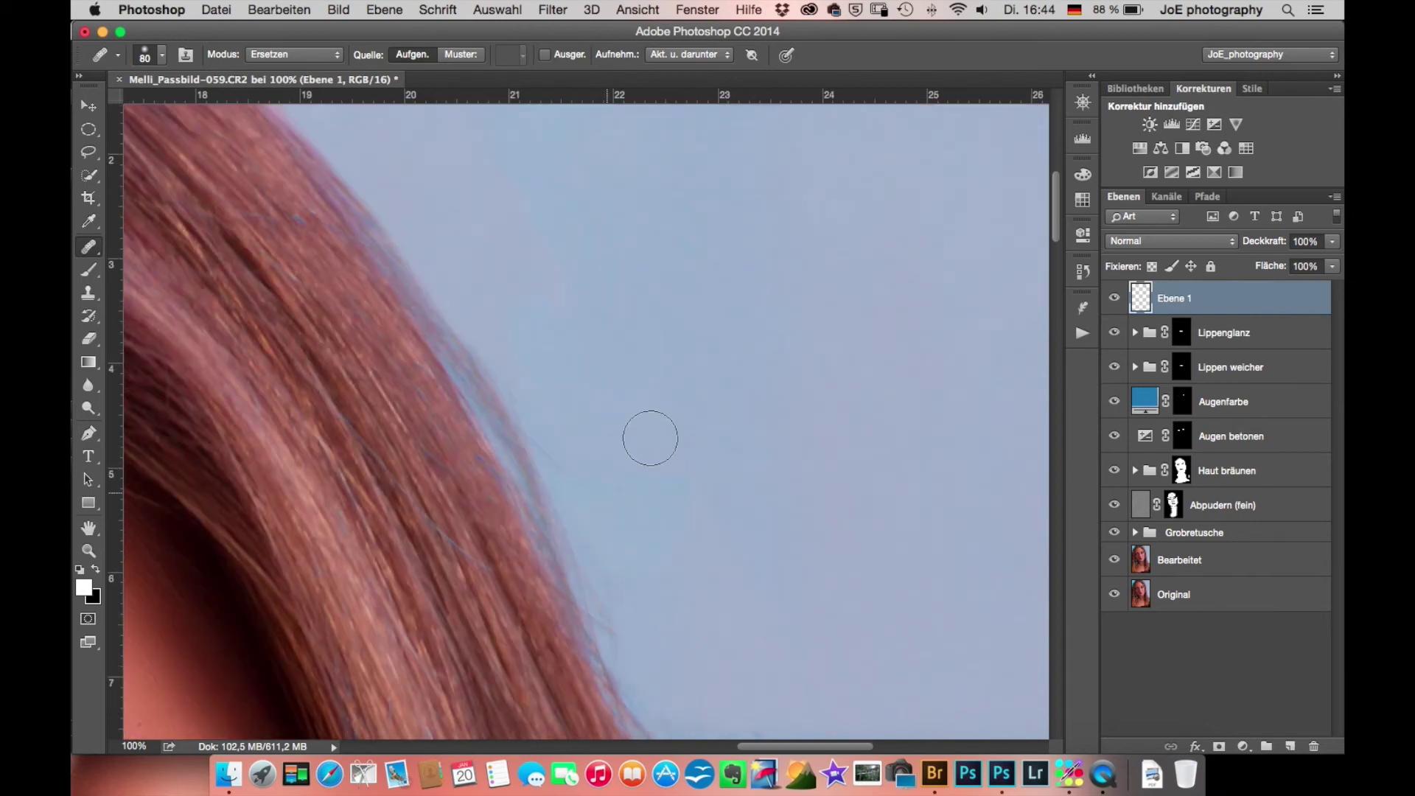
- Patch the grey background blob with clean background using the Patch tool
scroll(650, 438, "down", 5)
scroll(627, 405, "right", 2)
scroll(590, 295, "down", 5)
scroll(622, 443, "down", 5)
scroll(821, 405, "right", 5)
key("super+0")
key("super+plus")
key("super+plus")
key("super+plus")
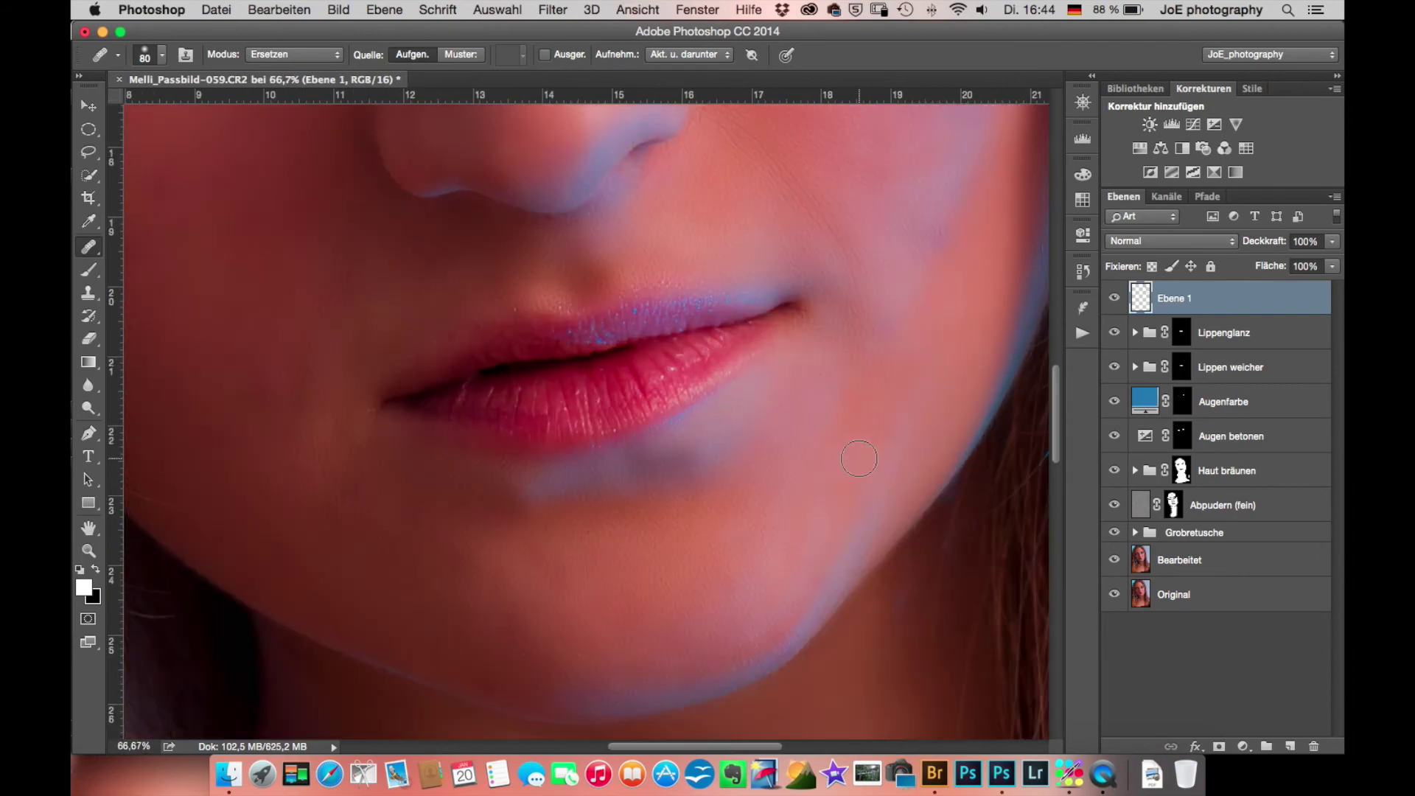
scroll(663, 465, "right", 5)
scroll(487, 442, "right", 8)
scroll(486, 443, "up", 8)
right_click(89, 247)
left_click(168, 277)
left_click_drag(474, 132, 669, 639)
left_click_drag(560, 294, 730, 485)
- Fit the whole portrait in view and stamp a merged copy of all visible layers
scroll(730, 485, "left", 10)
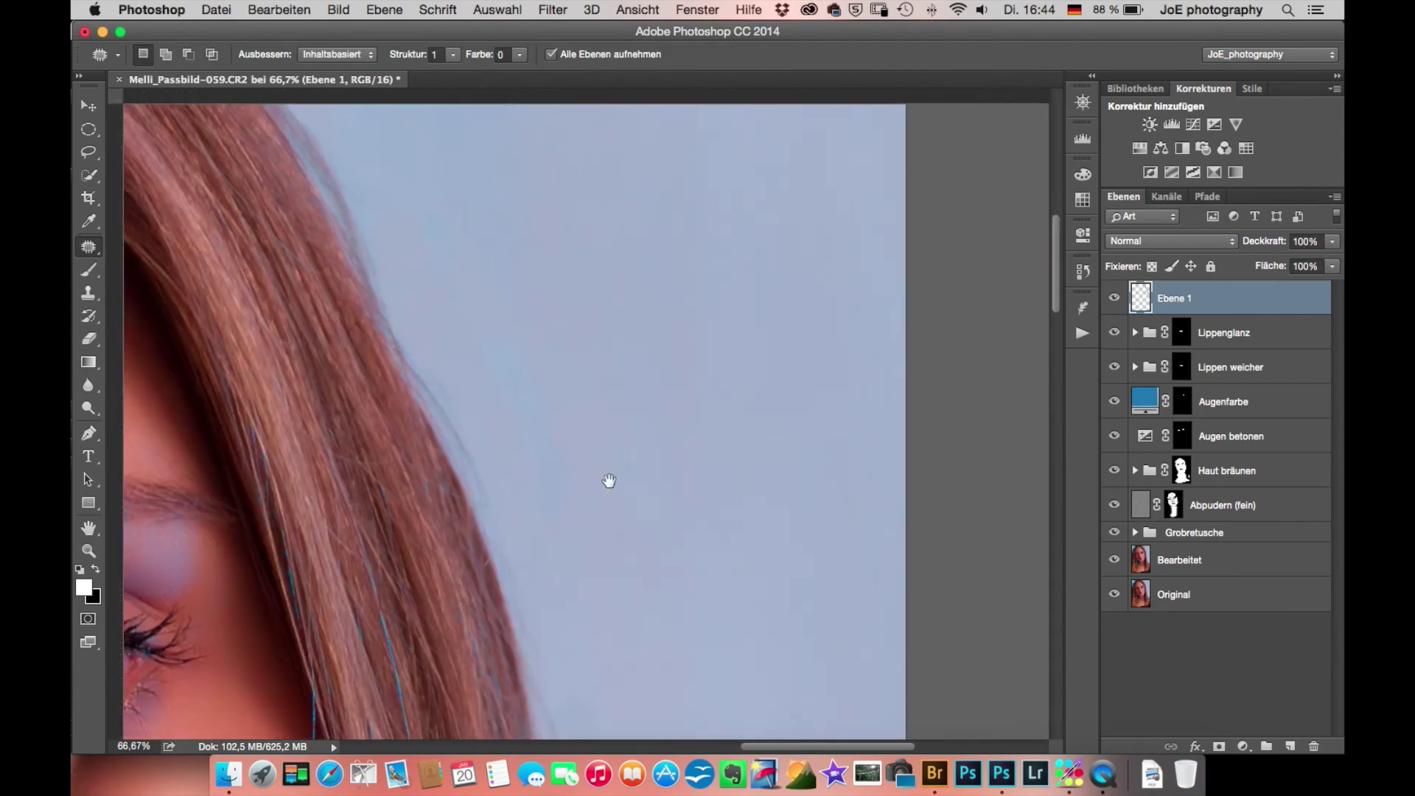
scroll(809, 449, "up", 10)
scroll(784, 496, "left", 10)
scroll(364, 411, "down", 10)
scroll(395, 471, "down", 10)
key("super+0")
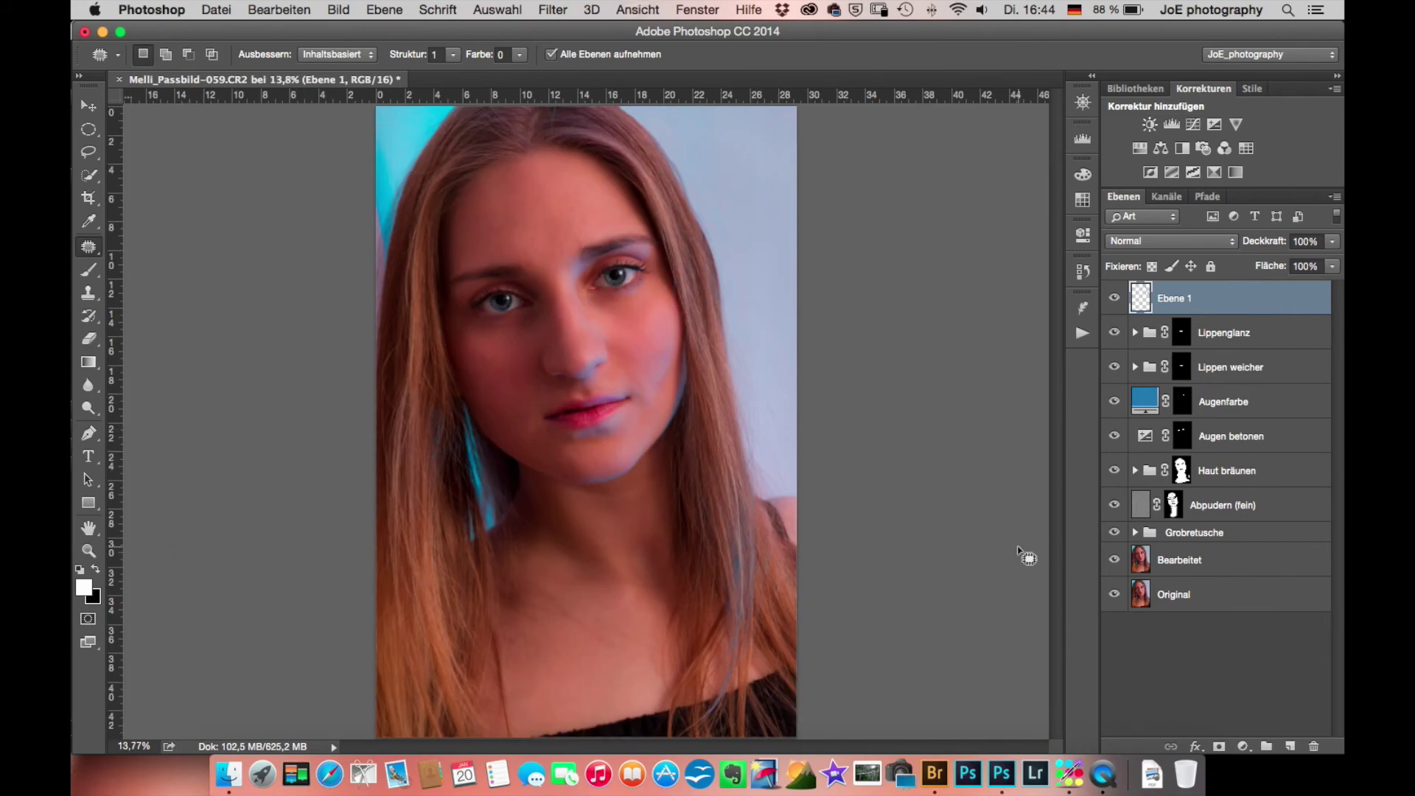
key("super+alt+shift+e")
- Apply Unscharf maskieren to the merged copy at 144%, radius 2,5 px, threshold 58
left_click(554, 12)
mouse_move(614, 254)
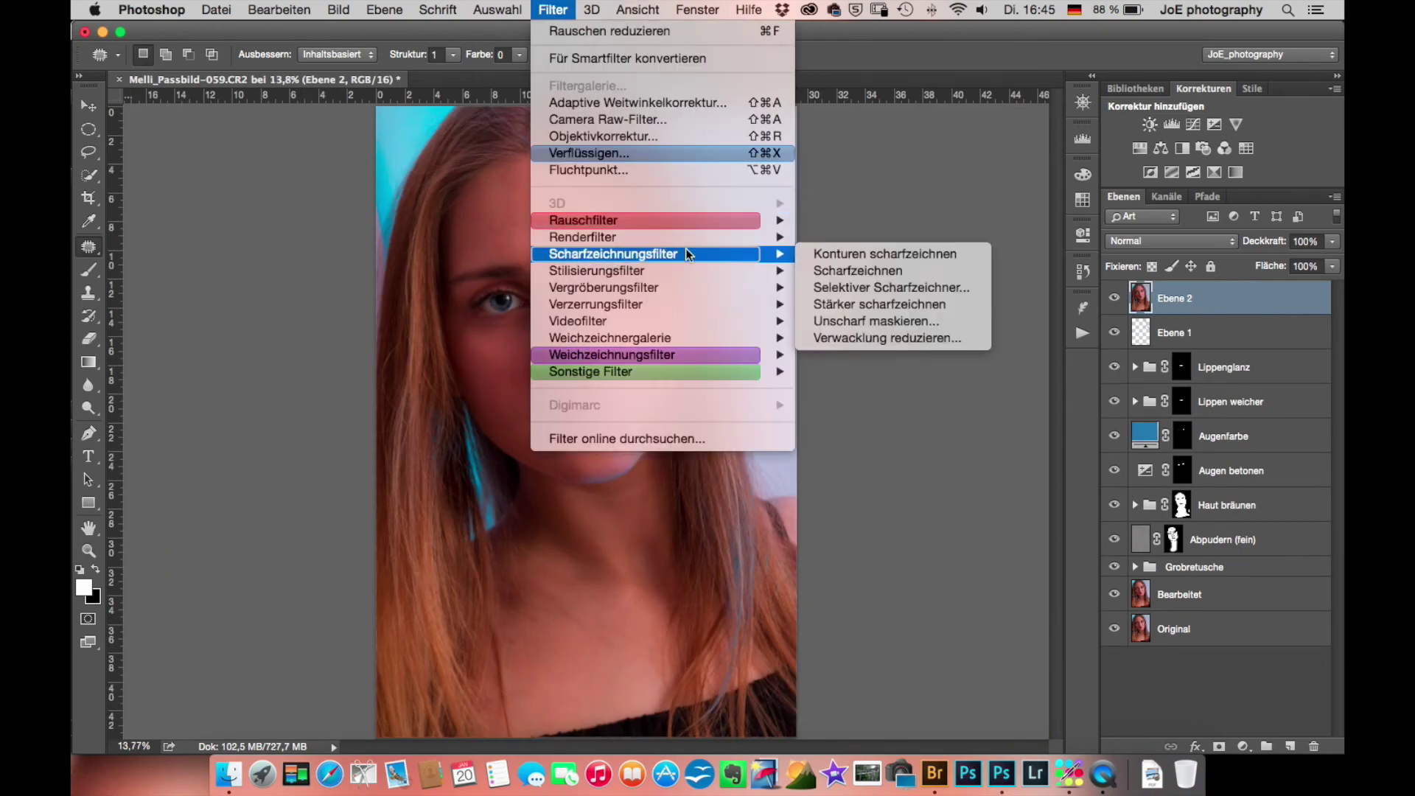
left_click(877, 322)
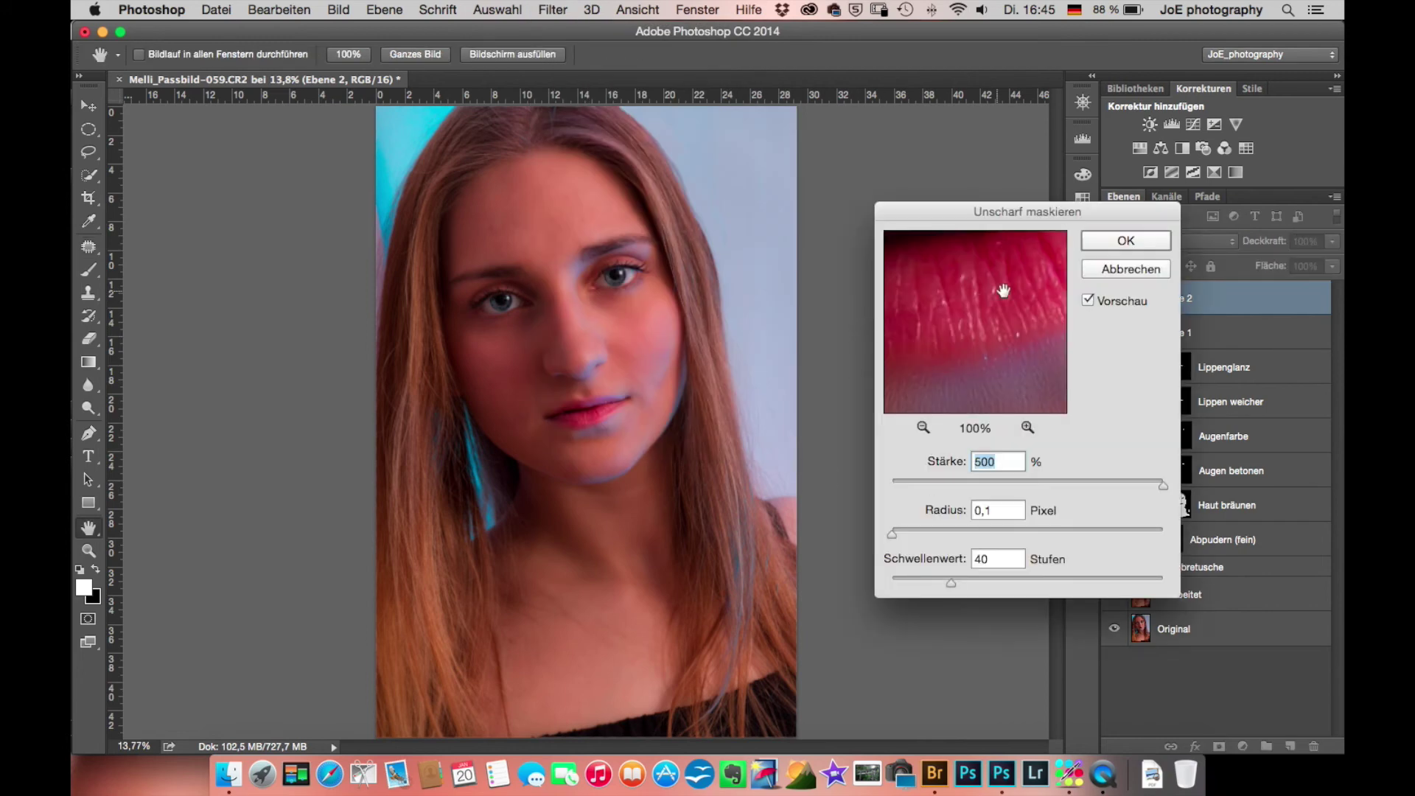
left_click(630, 270)
left_click_drag(1163, 485, 1156, 487)
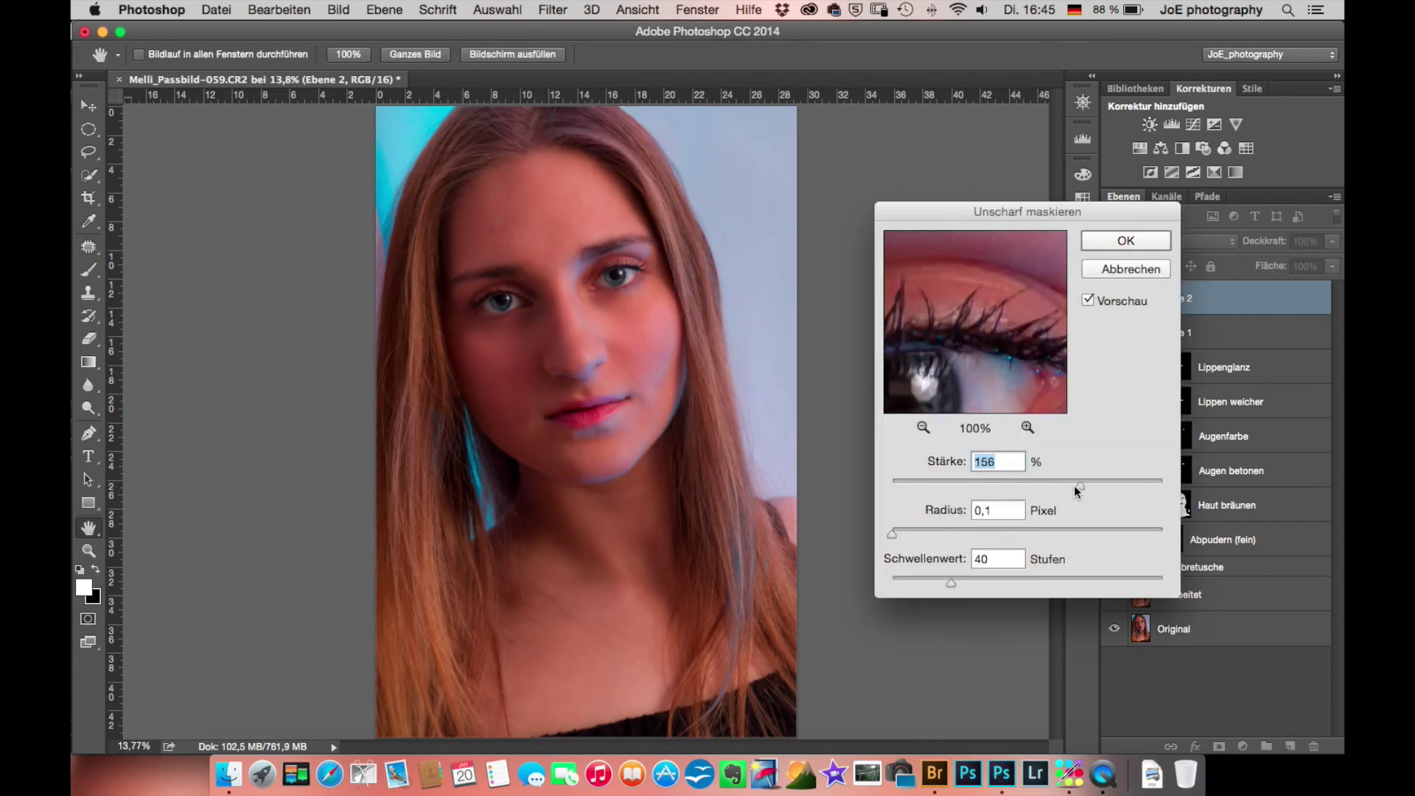
left_click(933, 531)
left_click_drag(952, 578, 977, 579)
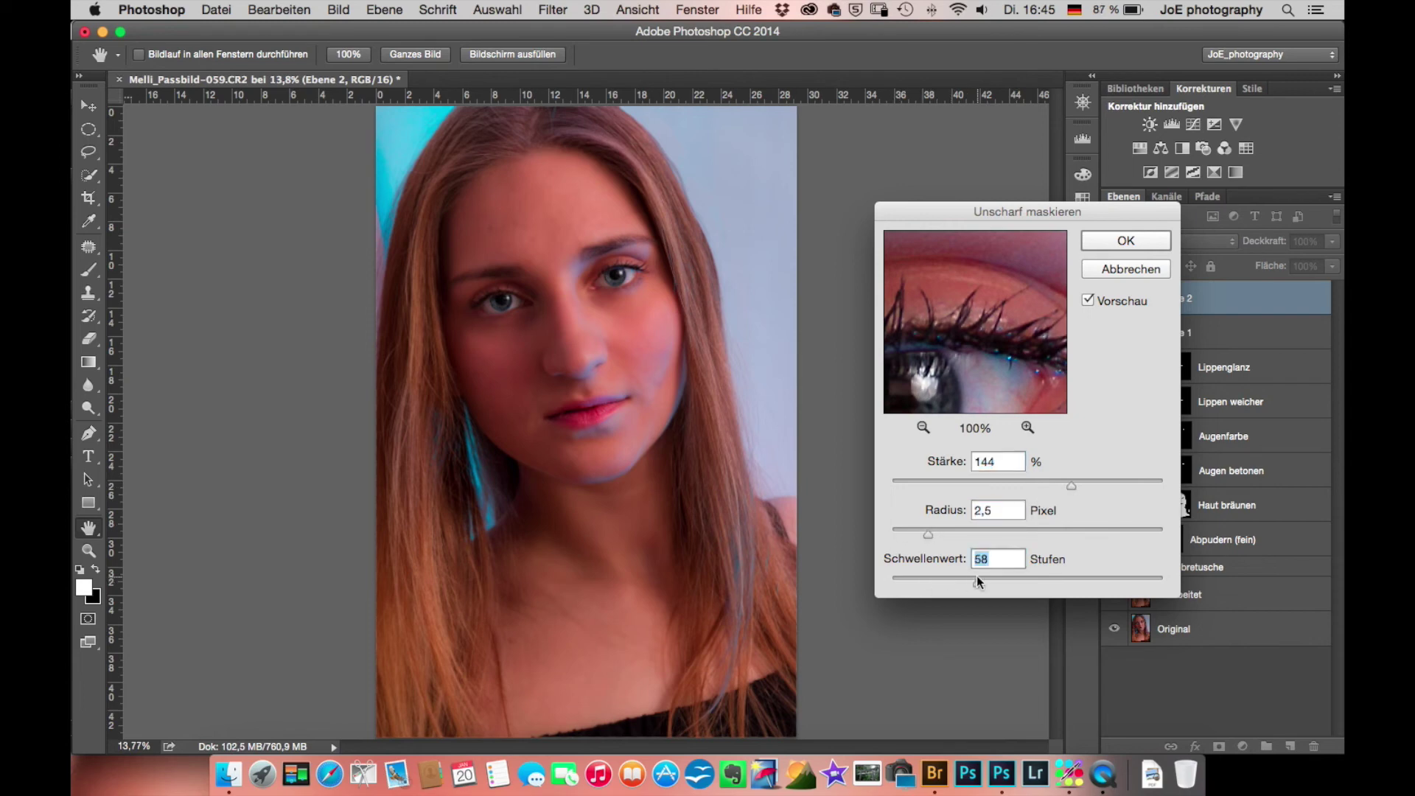
left_click(1126, 240)
- Hide the sharpened Ebene 2 behind a black layer mask and view the lips at 100%
key("j")
left_click(1219, 746, "alt")
key("super+1")
scroll(638, 521, "up", 5)
scroll(639, 522, "up", 5)
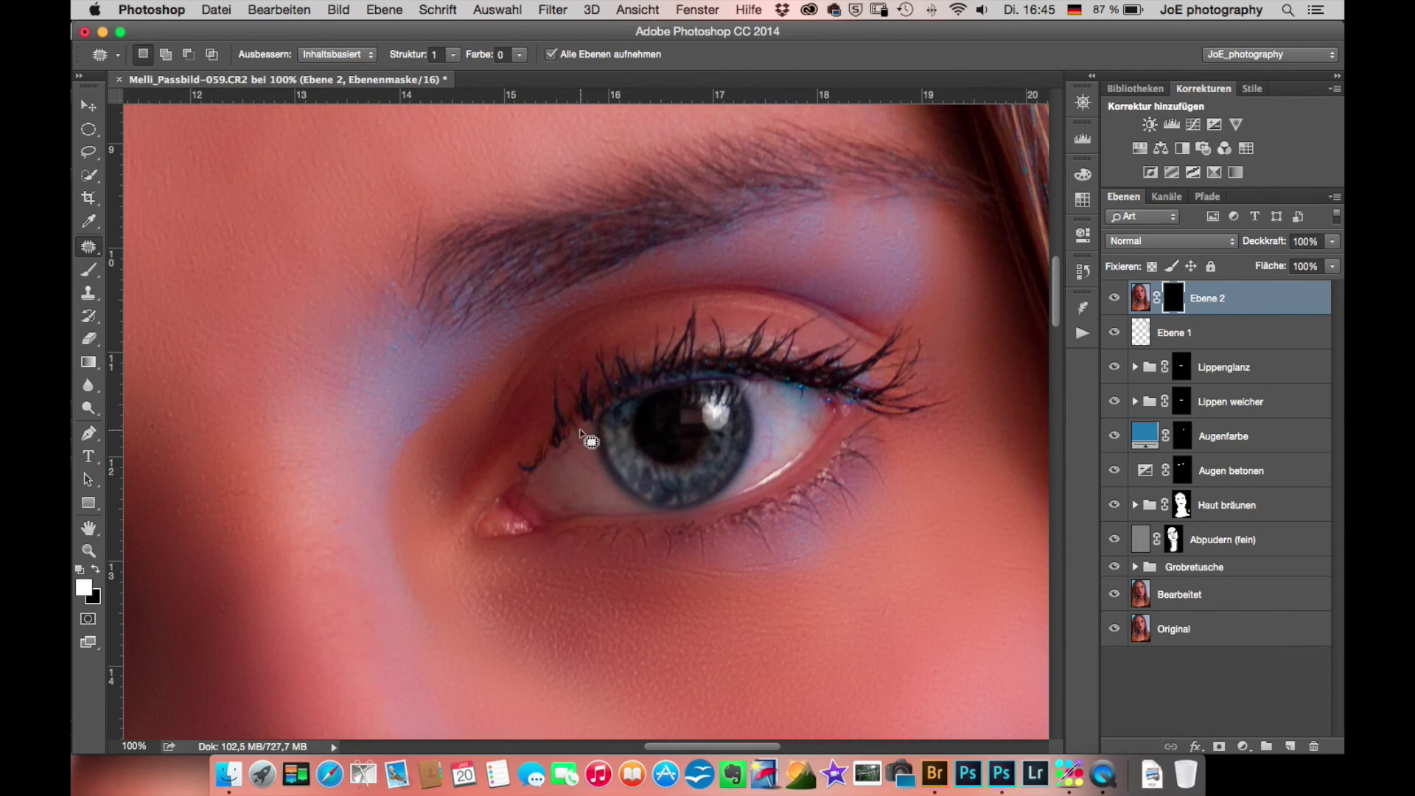
- Paint white over the eyes on Ebene 2's mask, then stamp a new merged layer
key("b")
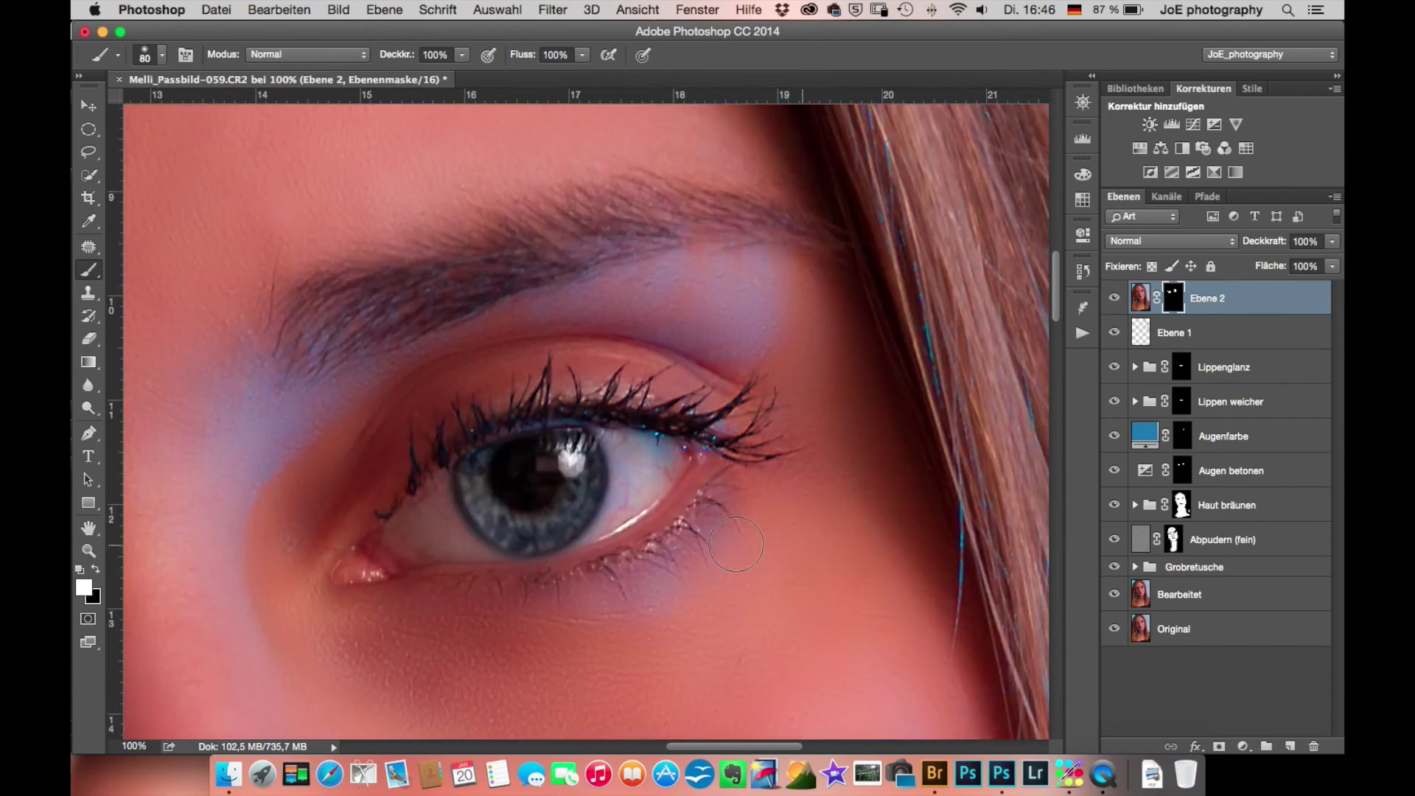
key("super+0")
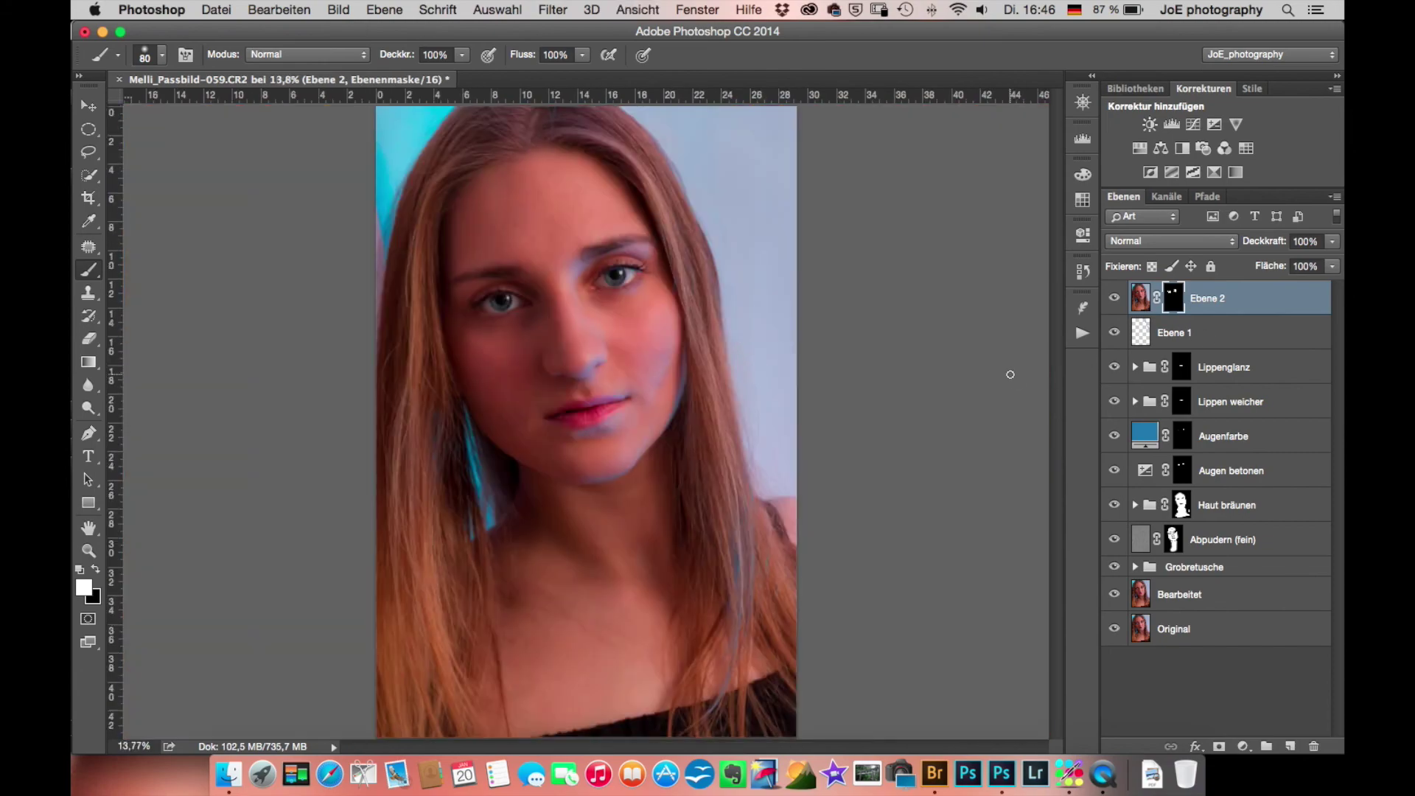
key("super+alt+shift+e")
- Apply Hochpass at 2,4 px to Ebene 3 and blend it as Weiches Licht
left_click(553, 10)
left_click(870, 440)
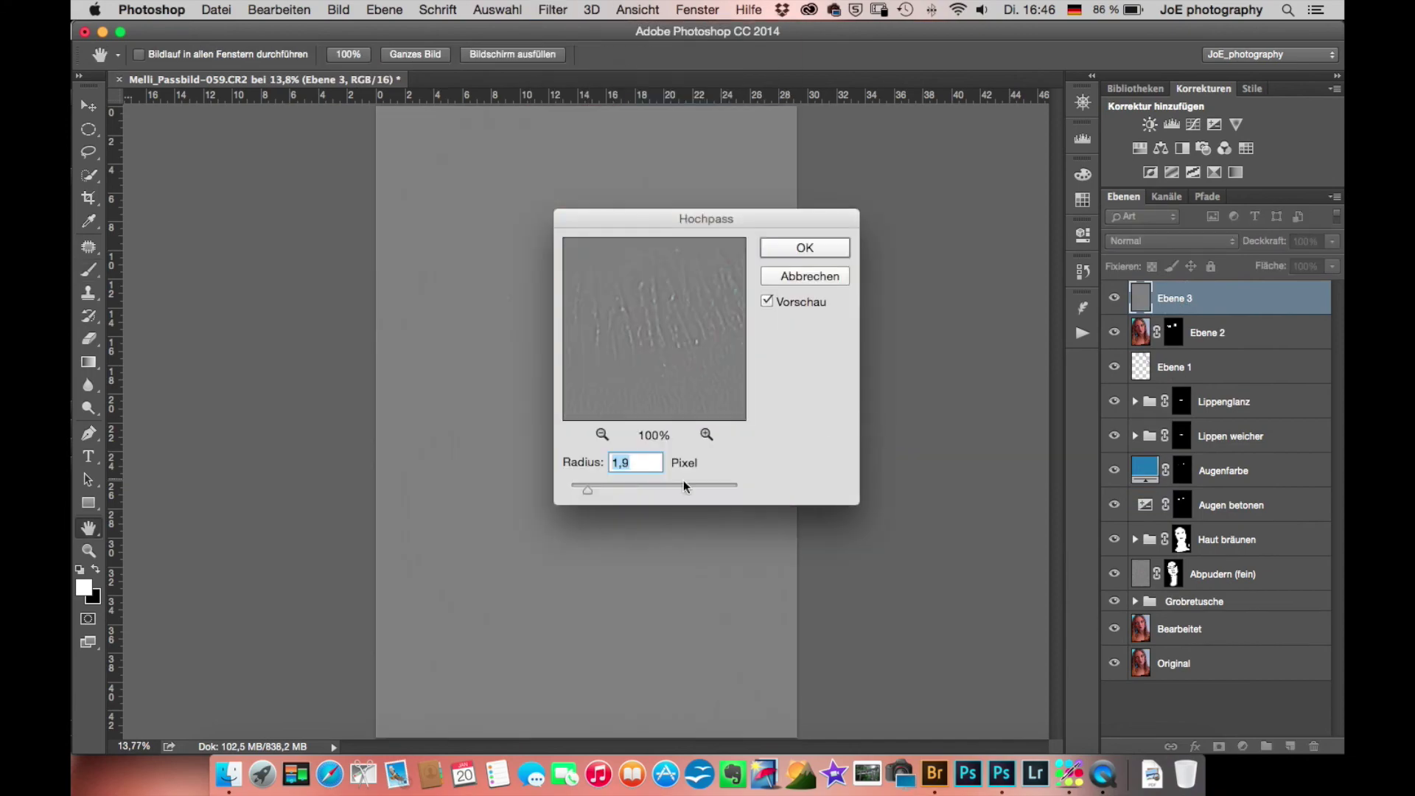
left_click(840, 250)
key("b")
key("super+u")
key("Return")
left_click(1170, 241)
left_click(1130, 472)
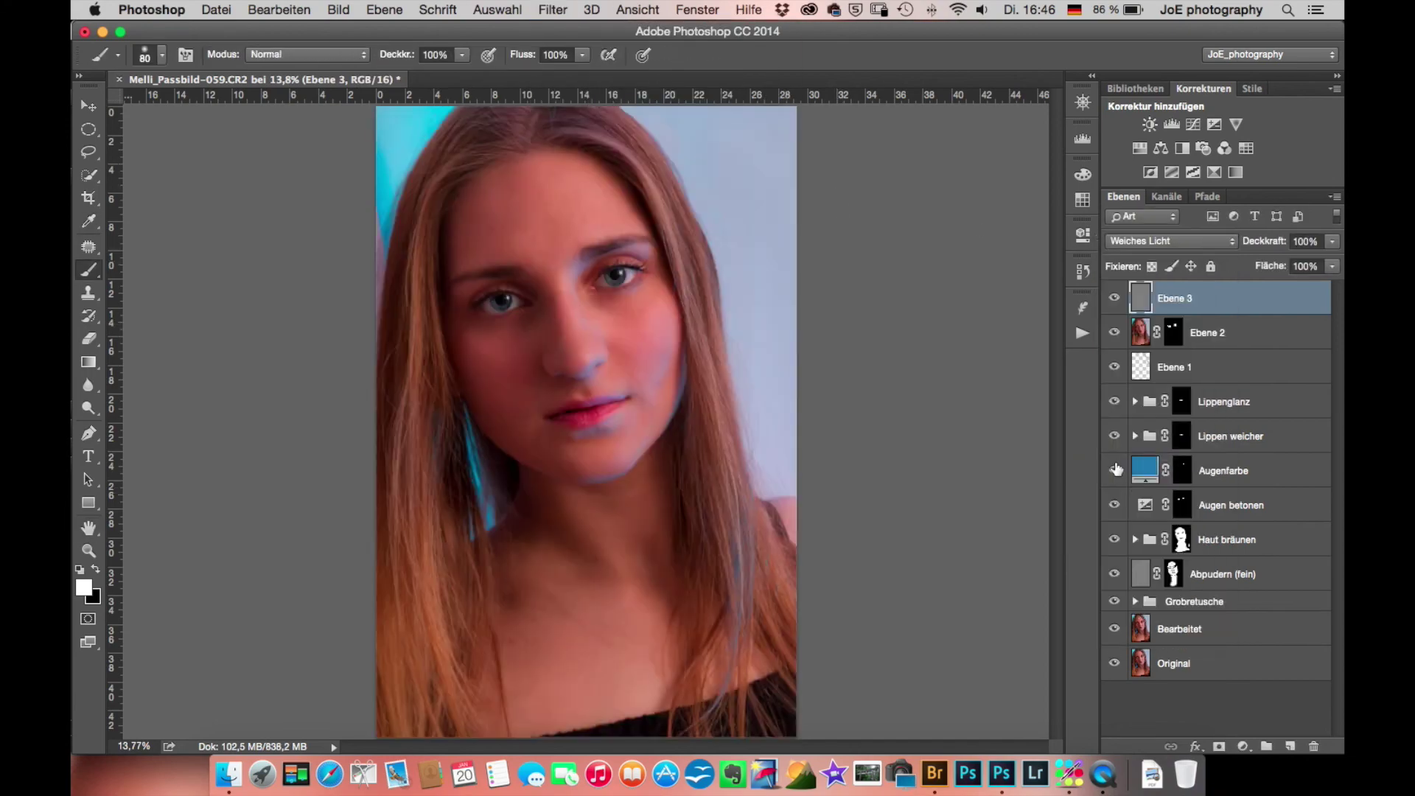
key("super+alt+0")
scroll(780, 351, "up", 10)
left_click_drag(1271, 243, 1268, 246)
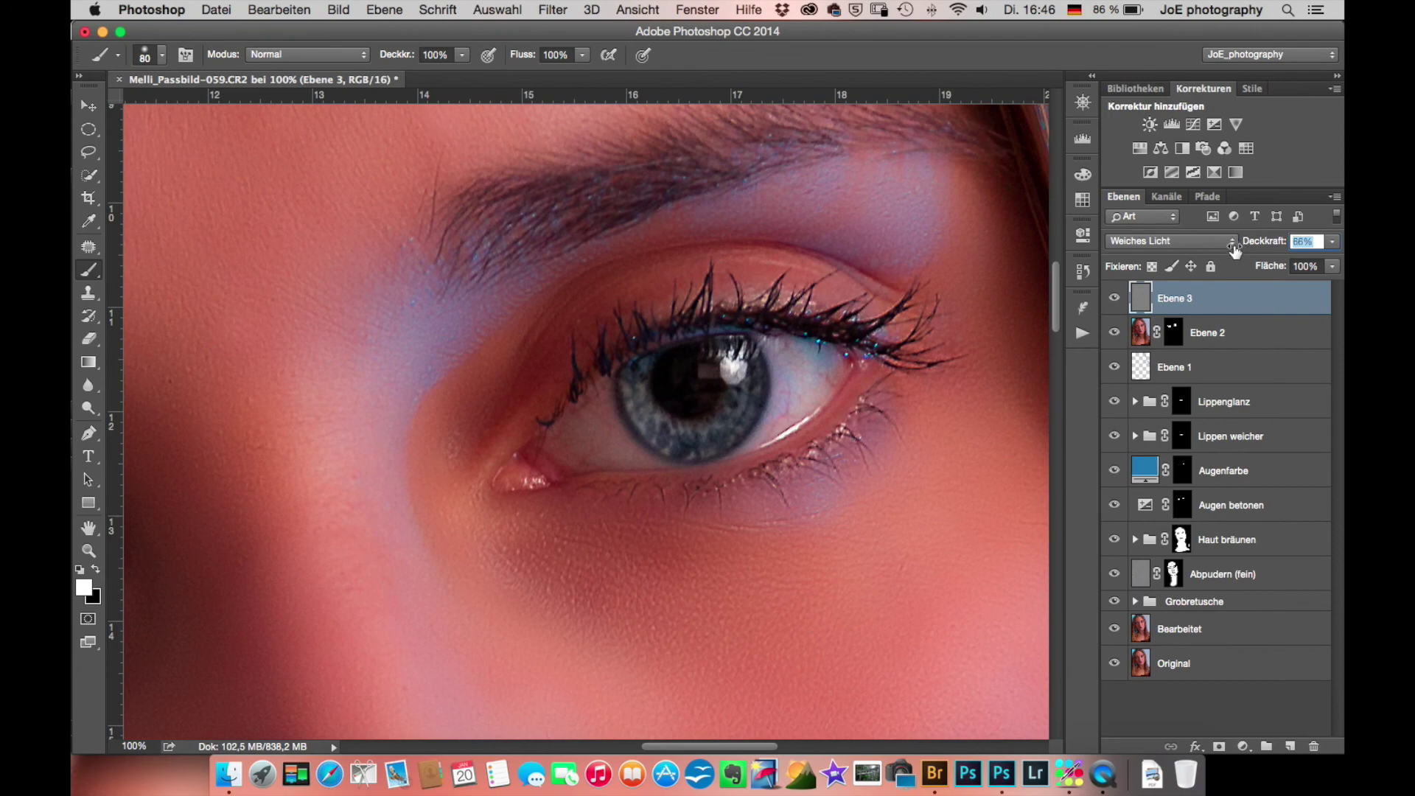
- On a new empty layer, stamp the watermark brush at 1500 px near the portrait's bottom
key("super+0")
left_click(1290, 746)
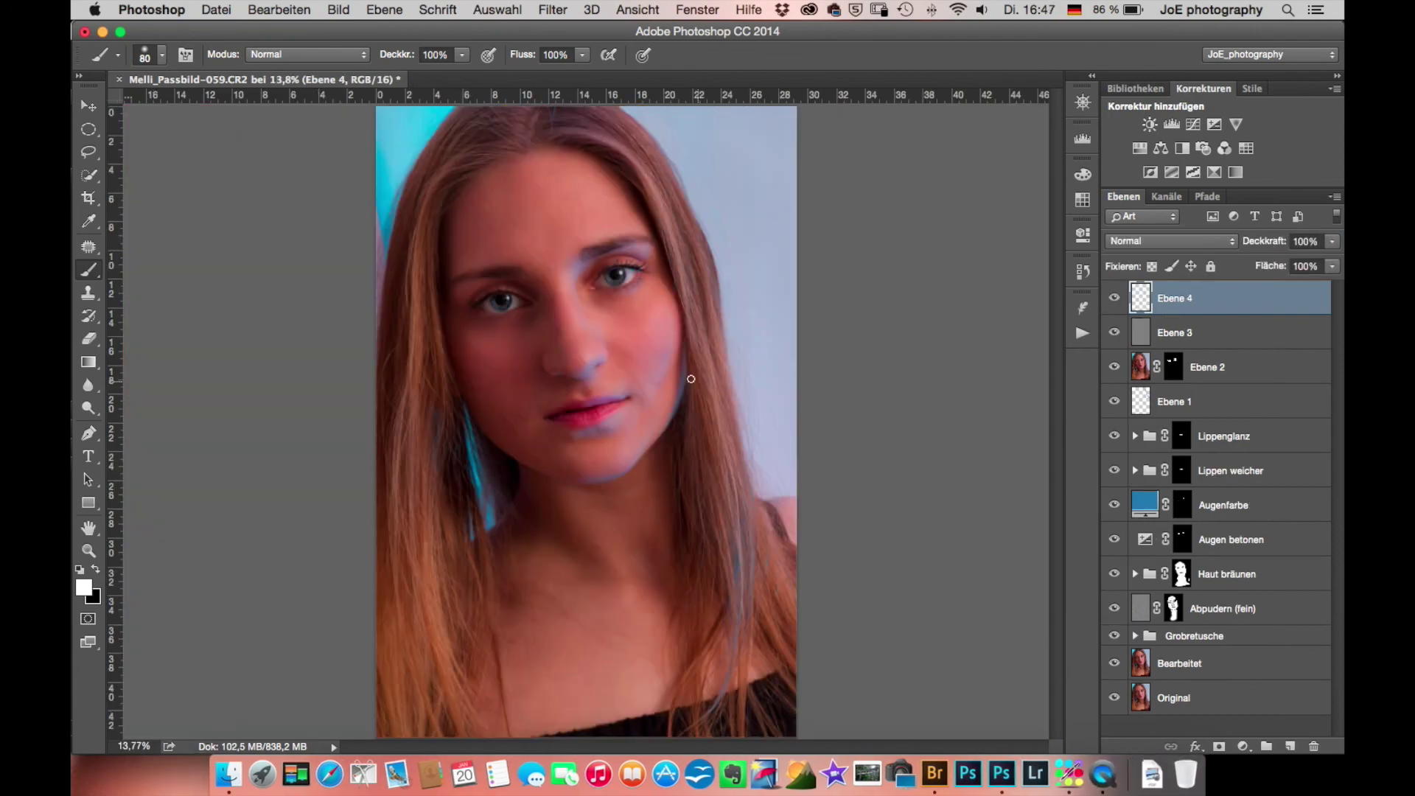
right_click(712, 382)
left_click_drag(789, 279, 884, 279)
double_click(863, 256)
type("1500 Px")
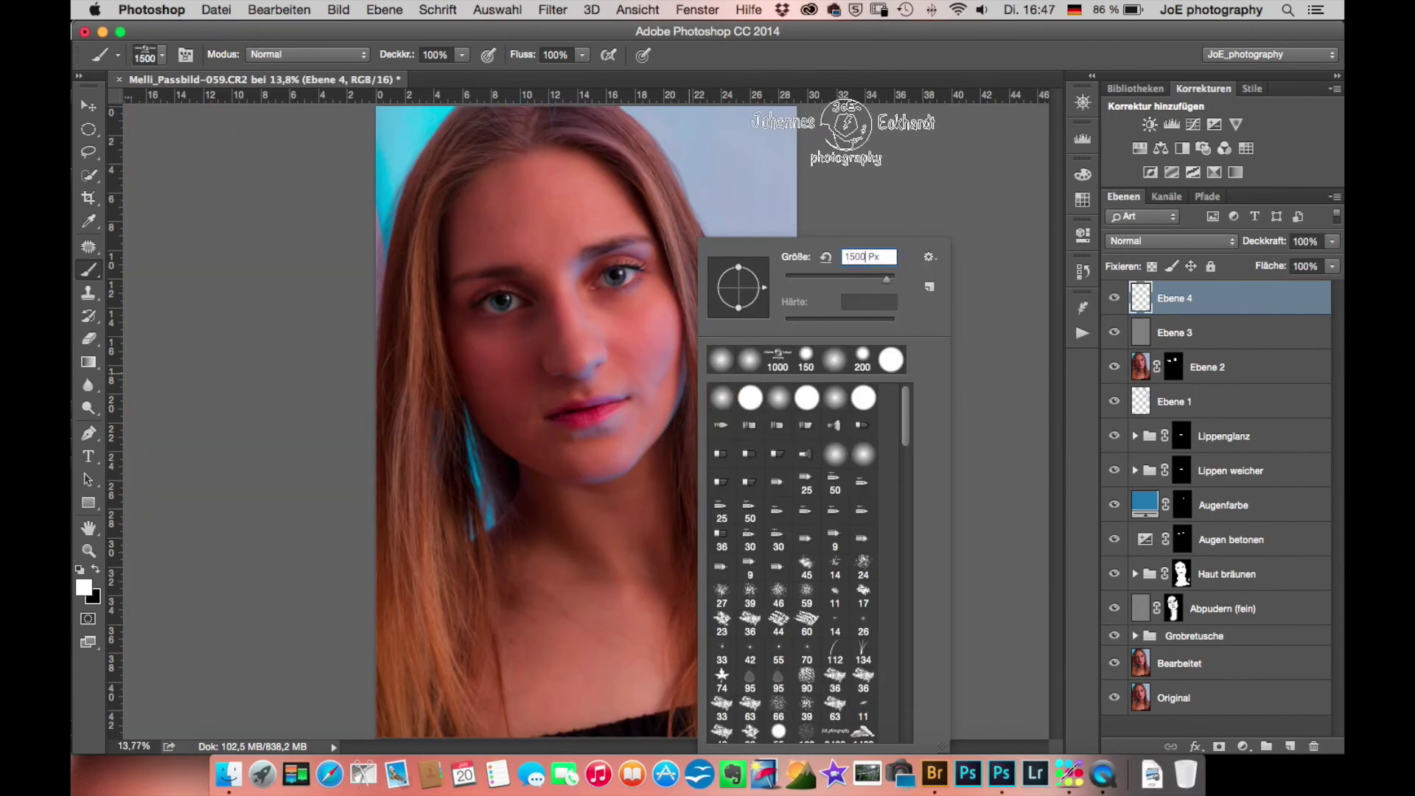
key("Return")
left_click(592, 677)
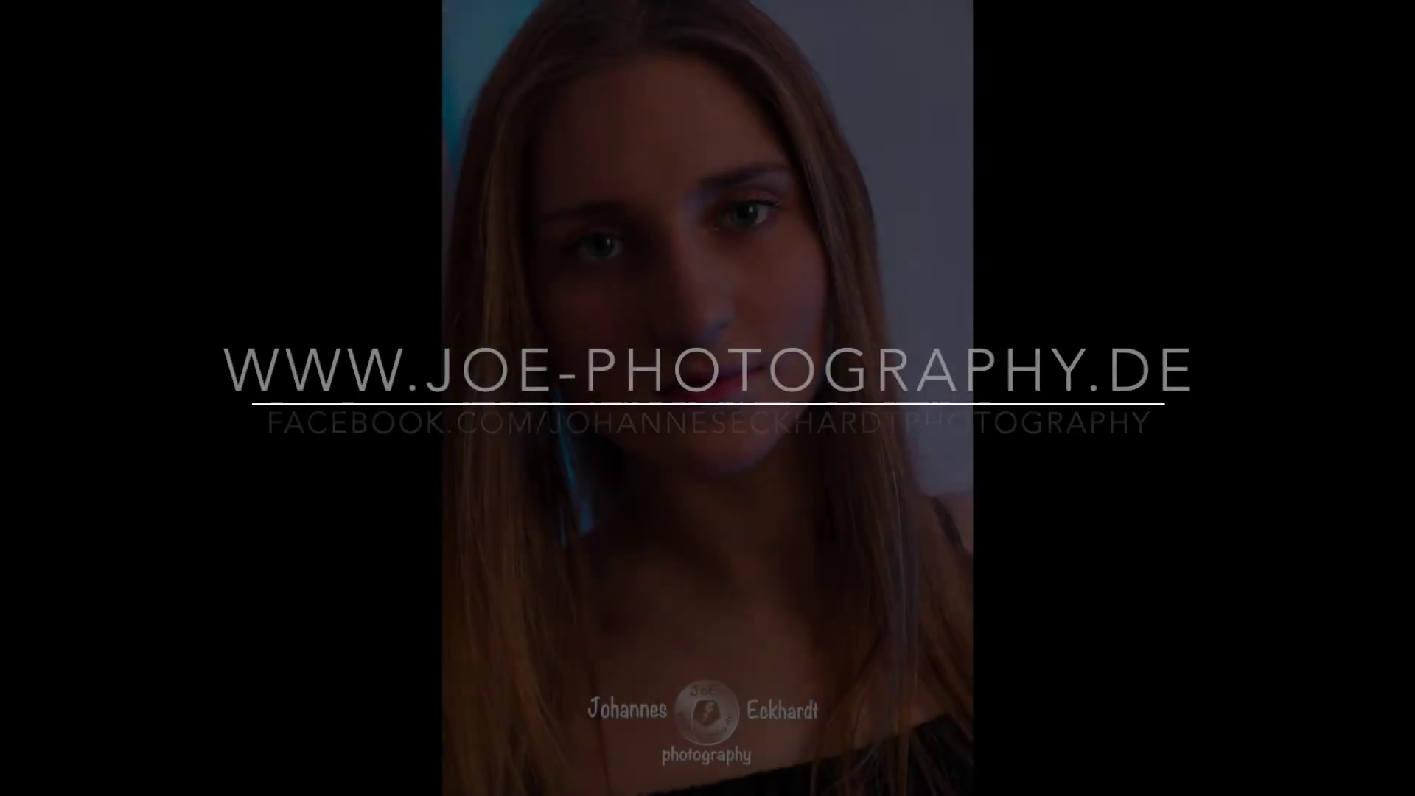